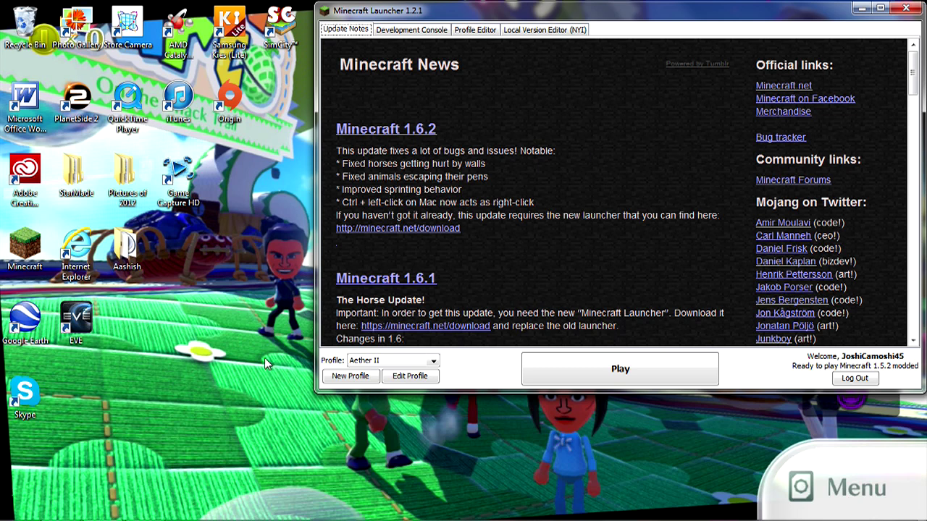
pyautogui.moveTo(539, 13)
pyautogui.mouseDown()
pyautogui.moveTo(333, 111)
pyautogui.moveTo(120, 275)
pyautogui.moveTo(327, 98)
pyautogui.moveTo(371, 47)
pyautogui.moveTo(492, 7)
pyautogui.moveTo(537, 10)
pyautogui.moveTo(319, 192)
pyautogui.moveTo(593, 48)
pyautogui.moveTo(566, 13)
pyautogui.moveTo(539, 11)
pyautogui.mouseUp()
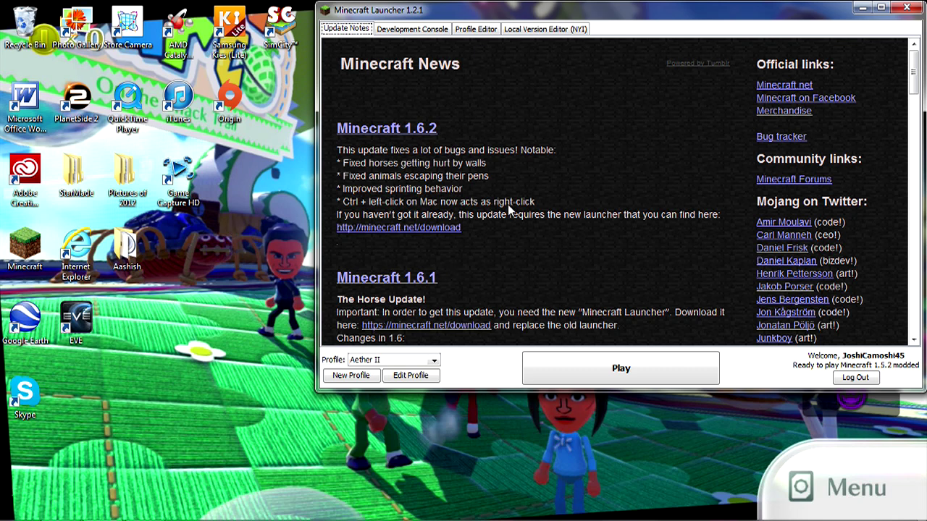
pyautogui.click(438, 363)
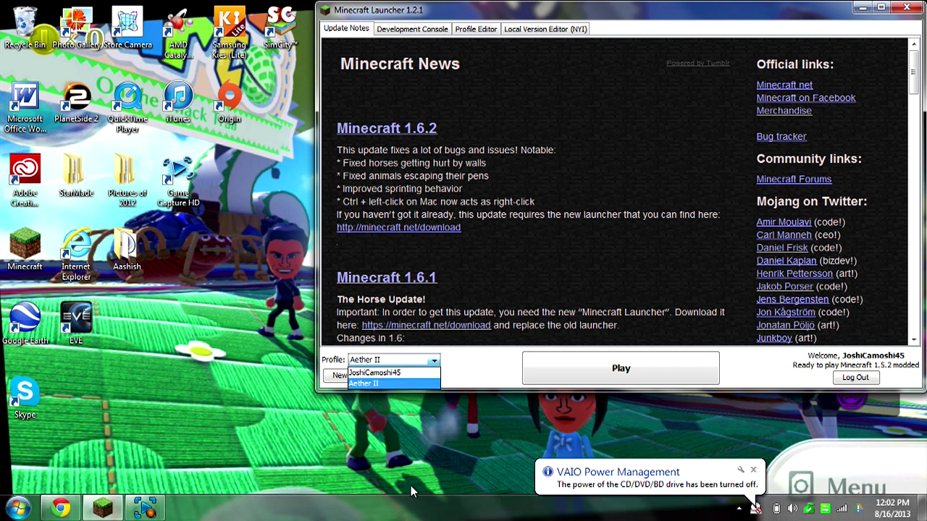
pyautogui.click(755, 470)
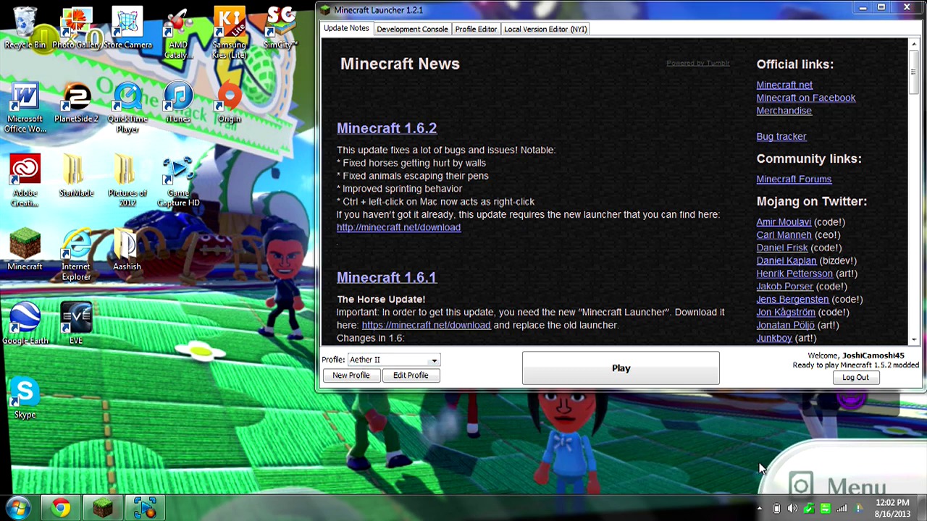
pyautogui.click(426, 362)
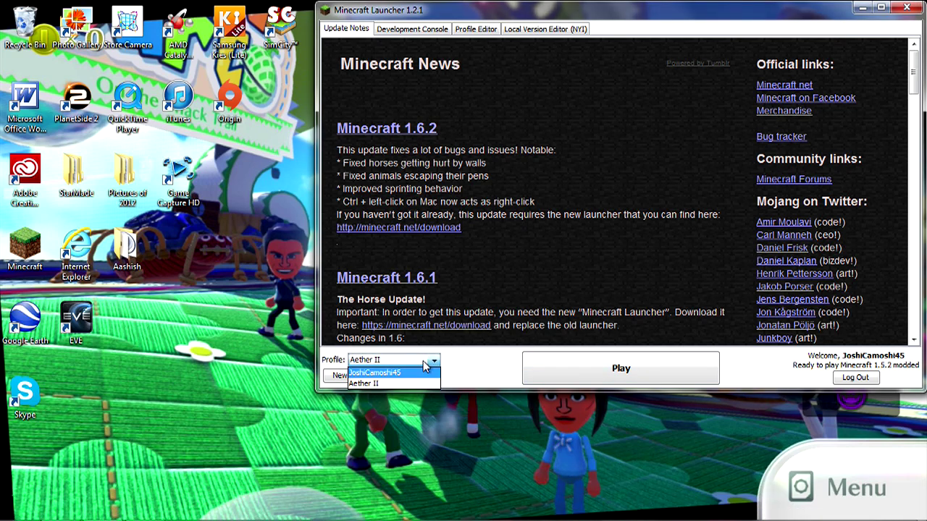
pyautogui.click(427, 361)
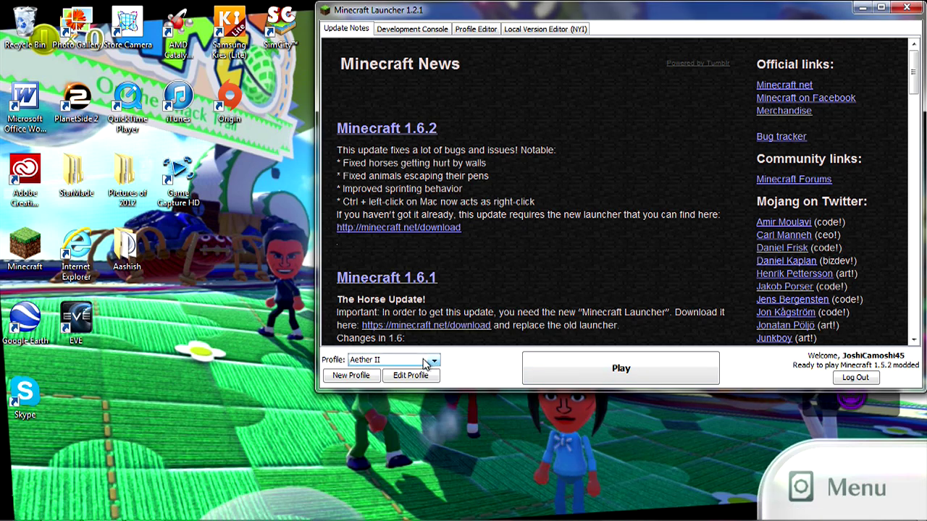
# Create a new launcher profile and name it Aether II Tutorial
pyautogui.click(375, 376)
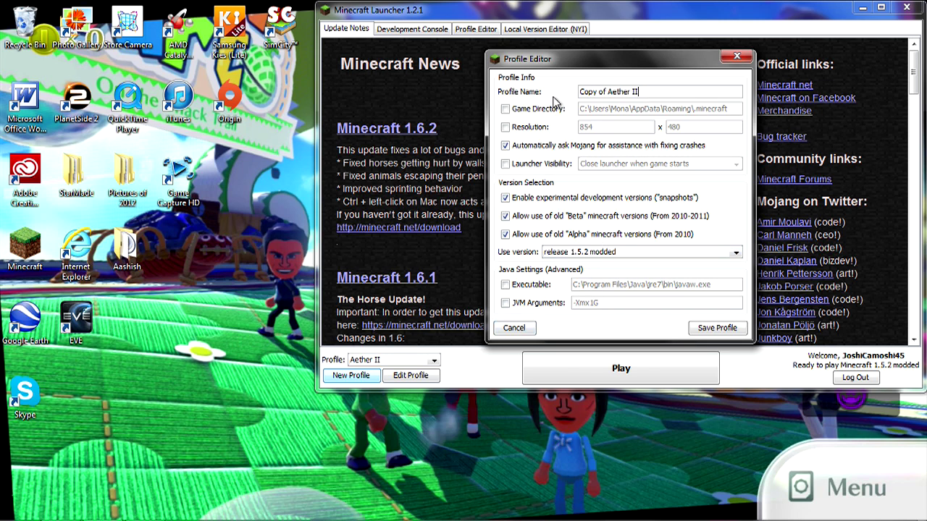
pyautogui.press('BackSpace')
pyautogui.press('BackSpace')
pyautogui.press('BackSpace')
pyautogui.press('BackSpace')
pyautogui.press('BackSpace')
pyautogui.press('BackSpace')
pyautogui.press('BackSpace')
pyautogui.press('BackSpace')
pyautogui.press('BackSpace')
pyautogui.press('BackSpace')
pyautogui.press('BackSpace')
pyautogui.press('BackSpace')
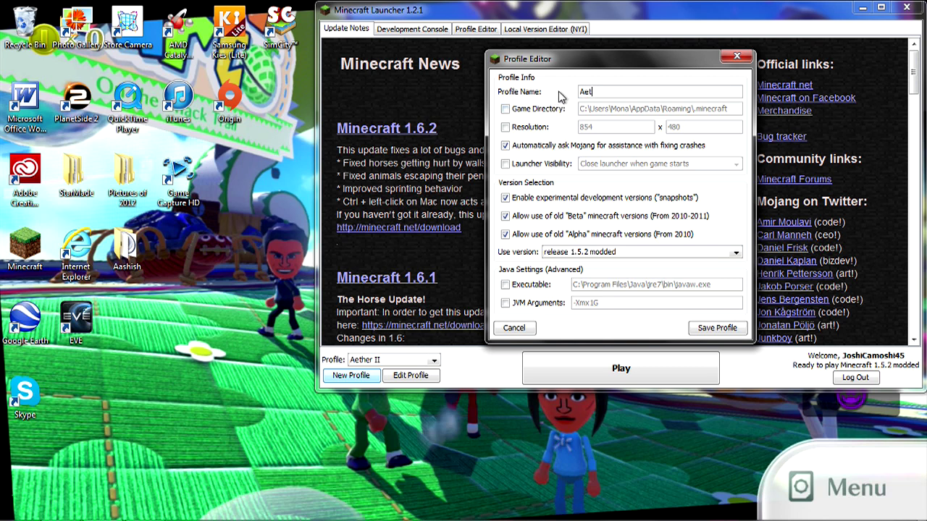
pyautogui.write('Aether II Tur')
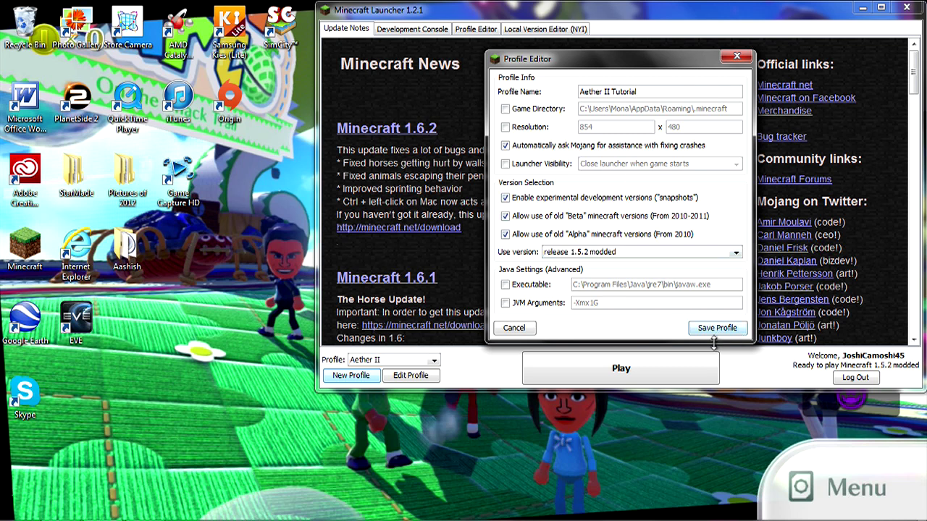
# Use version release 1.5.2 modded for the new profile and save it
pyautogui.click(645, 252)
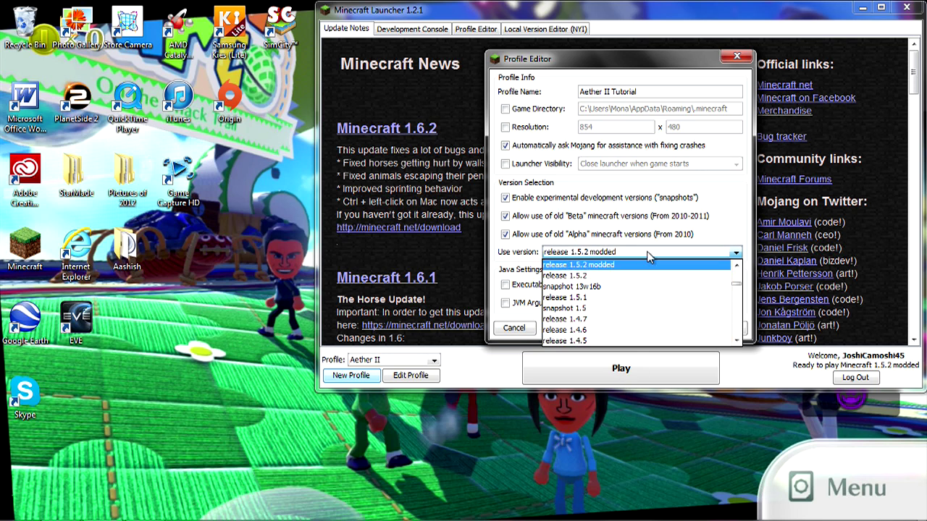
pyautogui.click(643, 268)
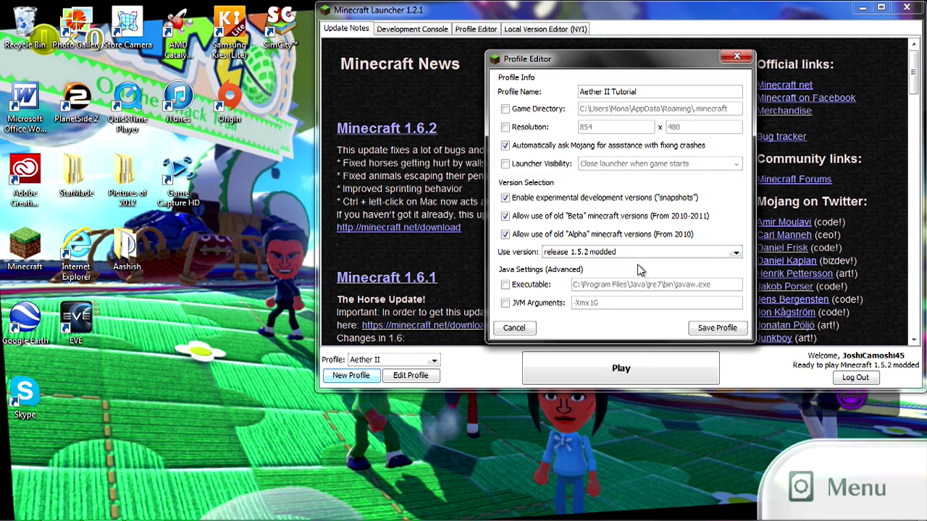
pyautogui.click(623, 251)
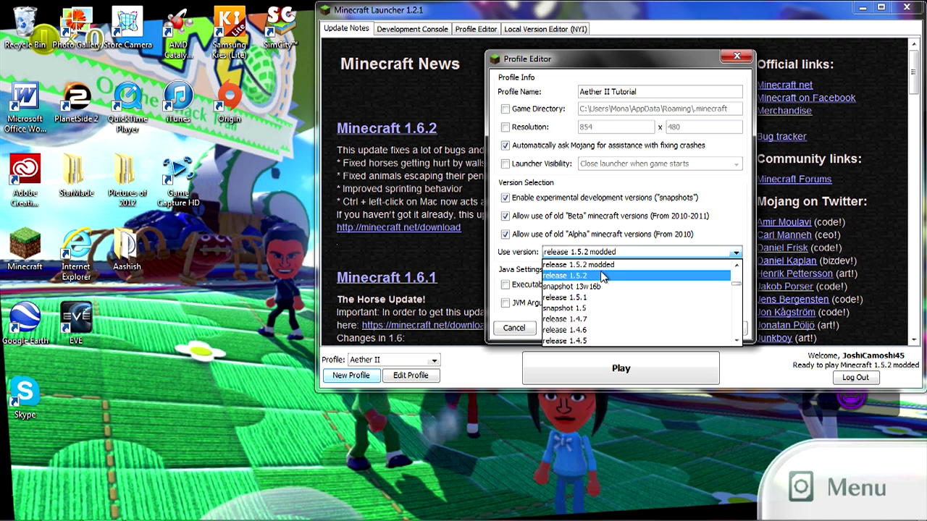
pyautogui.click(634, 254)
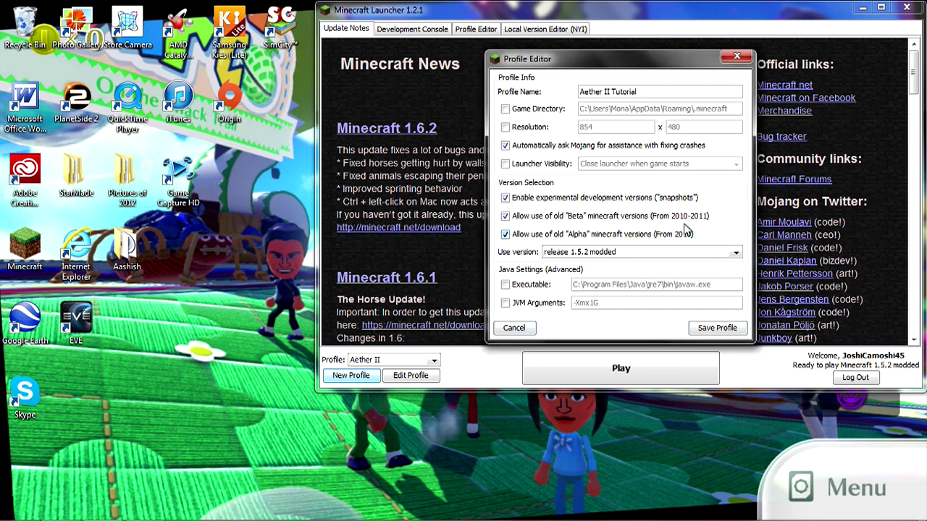
pyautogui.click(668, 251)
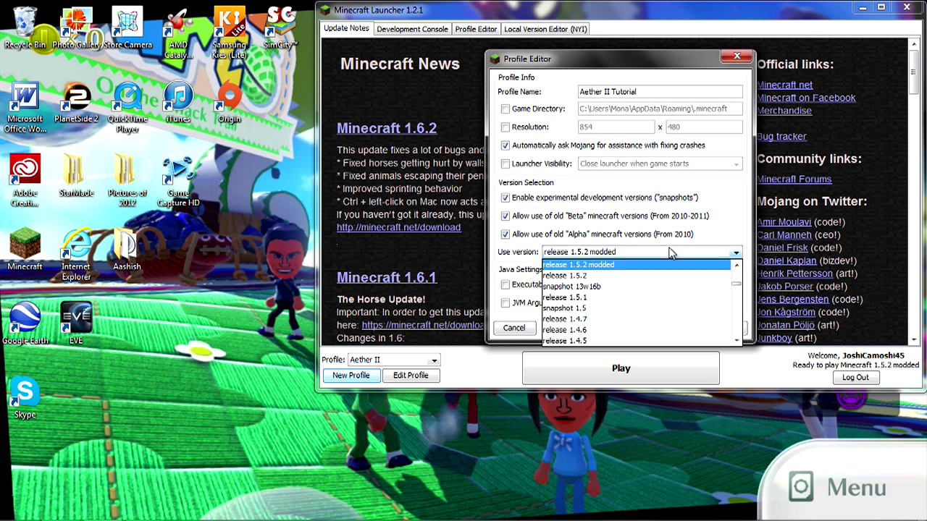
pyautogui.click(671, 250)
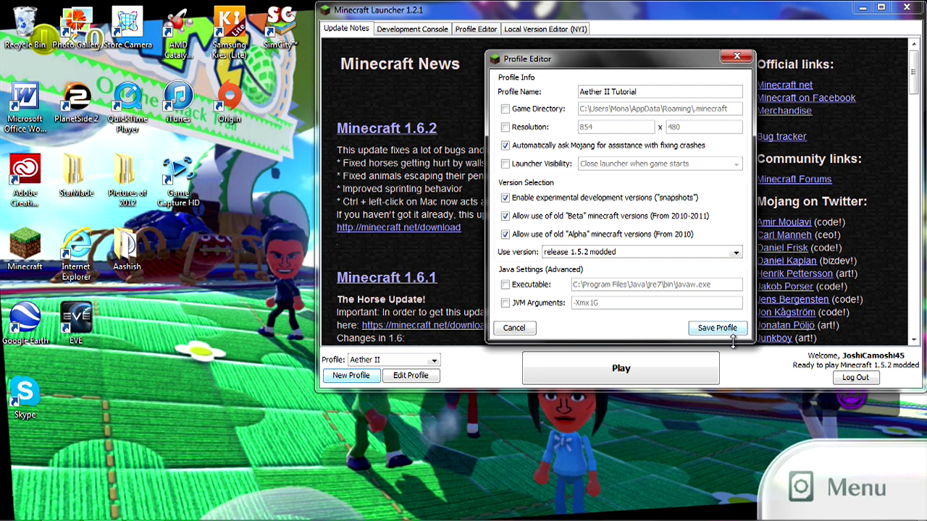
pyautogui.click(608, 252)
pyautogui.click(608, 252)
pyautogui.click(717, 328)
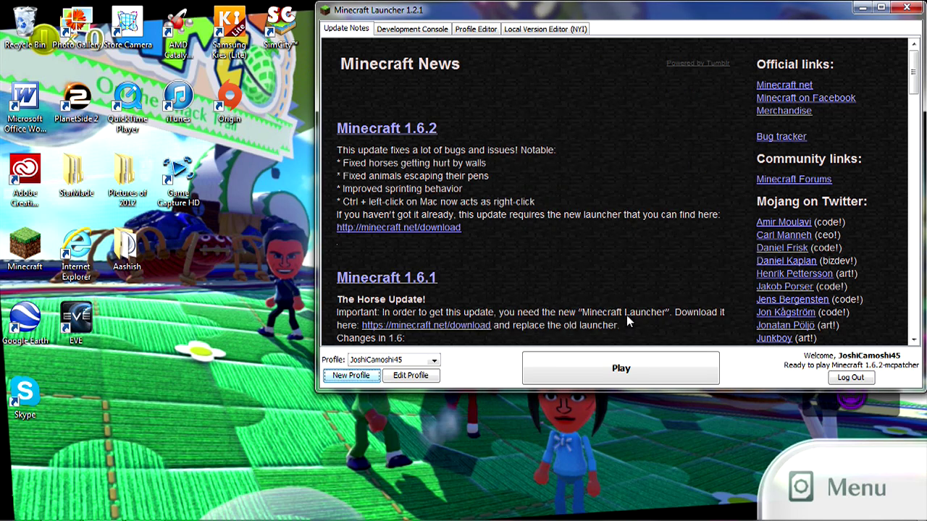
# Select Aether II Tutorial as the active launcher profile
pyautogui.click(433, 360)
pyautogui.click(433, 394)
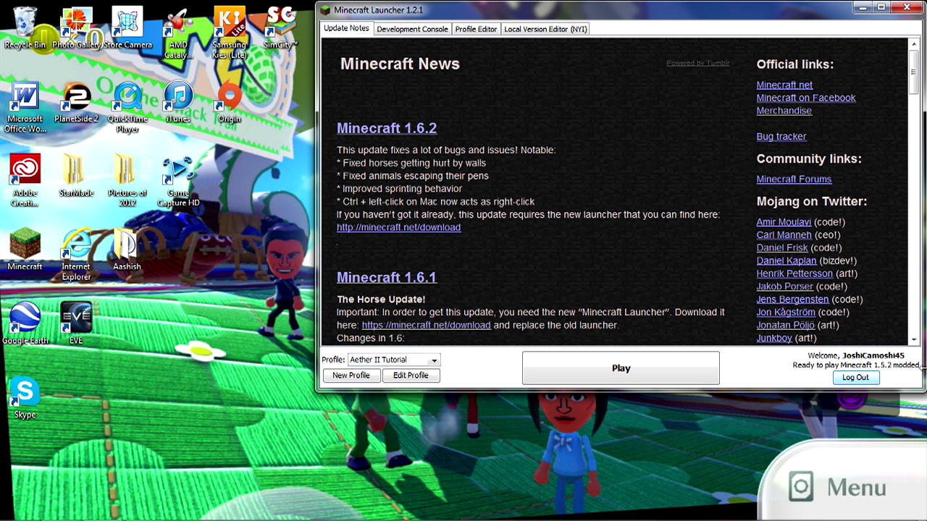
pyautogui.click(396, 360)
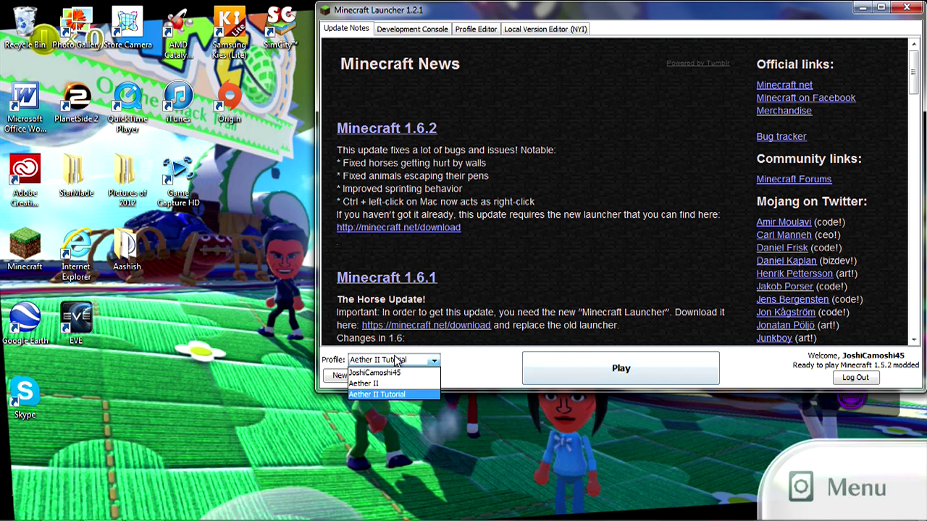
pyautogui.click(398, 362)
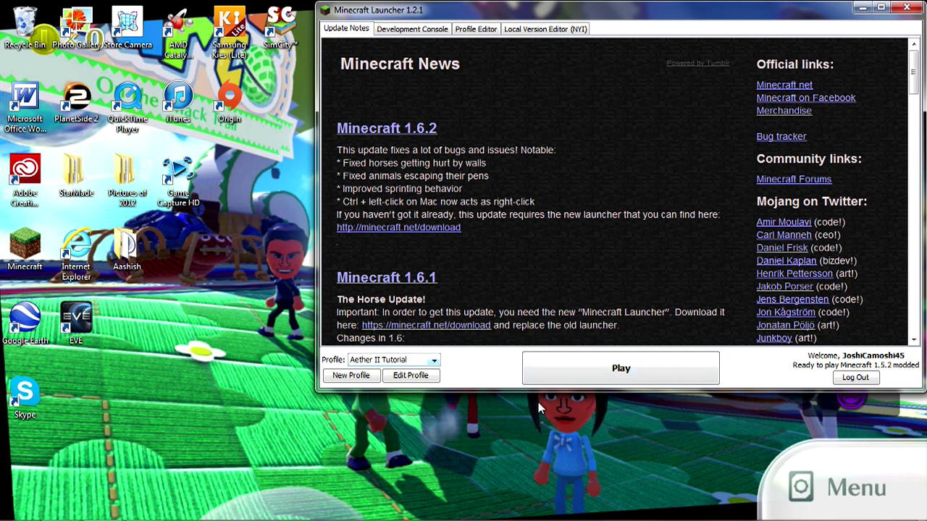
# Minimize the launcher and open the .minecraft folder through a Windows search for %appdata%
pyautogui.click(862, 7)
pyautogui.click(17, 507)
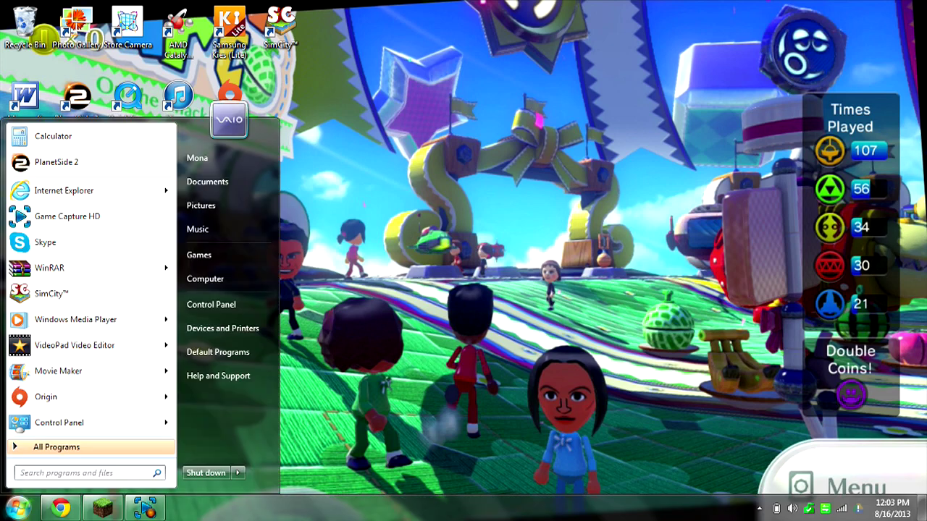
pyautogui.write('%appdat')
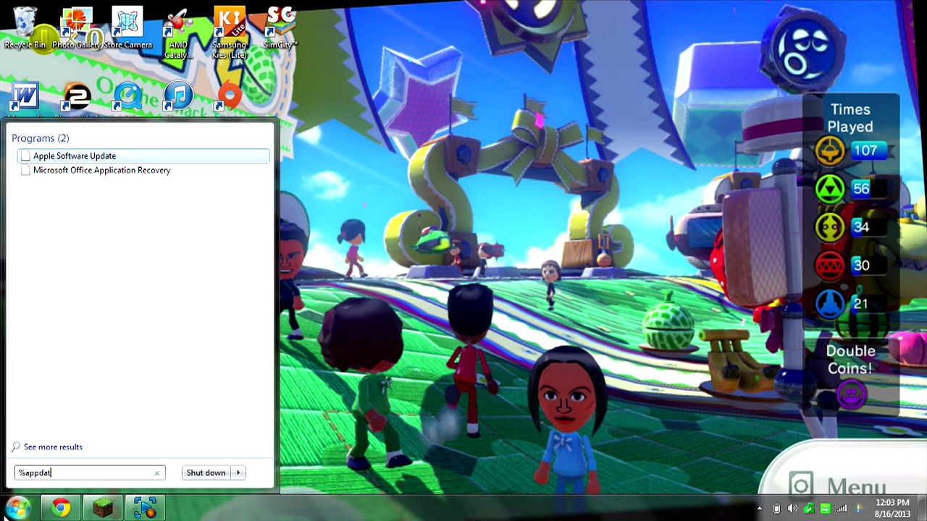
pyautogui.write('a%')
pyautogui.click(73, 153)
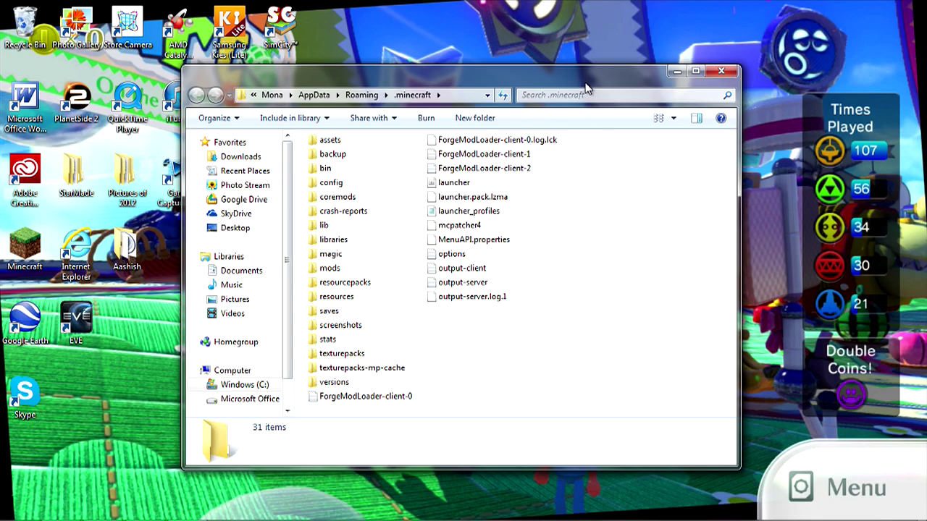
pyautogui.moveTo(582, 86); pyautogui.dragTo(615, 42)
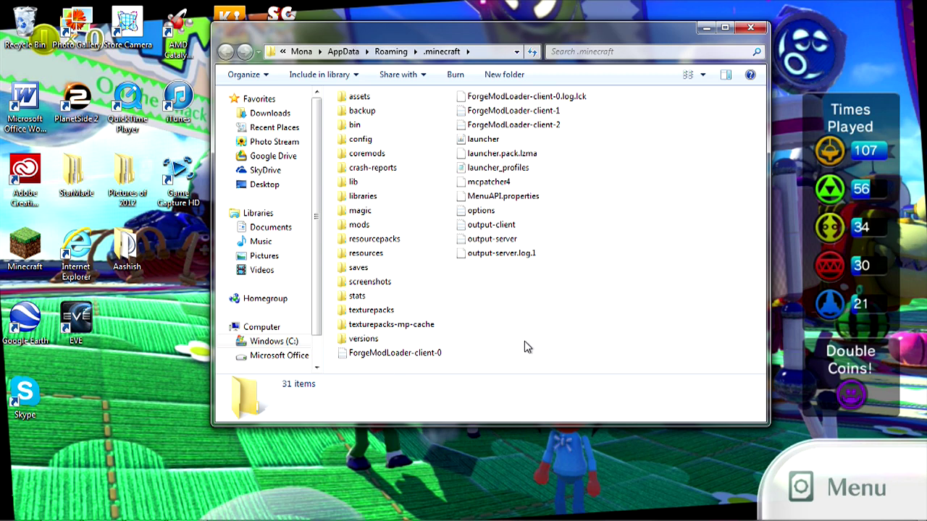
# Delete the loose files from ForgeModLoader-client-0.log.lck through output-server.log.1 in .minecraft, skipping the in-use launcher file
pyautogui.moveTo(449, 87); pyautogui.dragTo(566, 304)
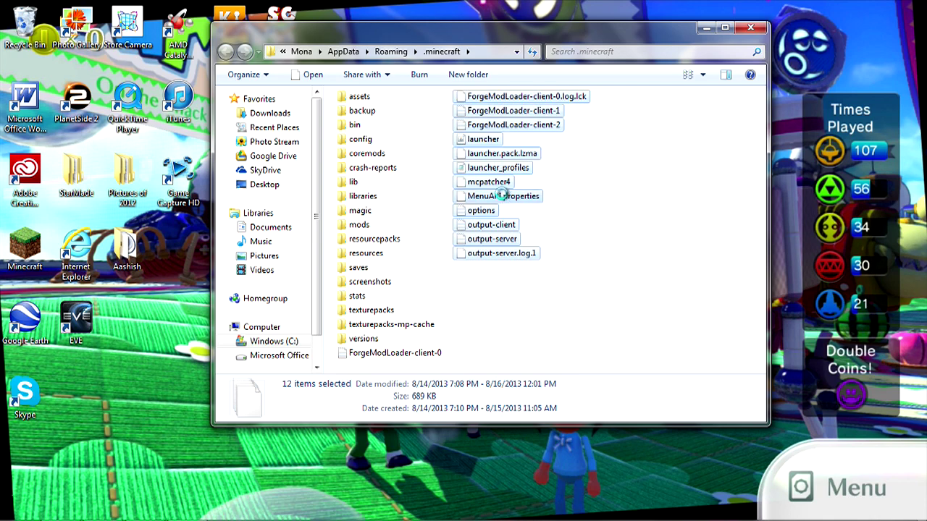
pyautogui.rightClick(508, 197)
pyautogui.click(540, 385)
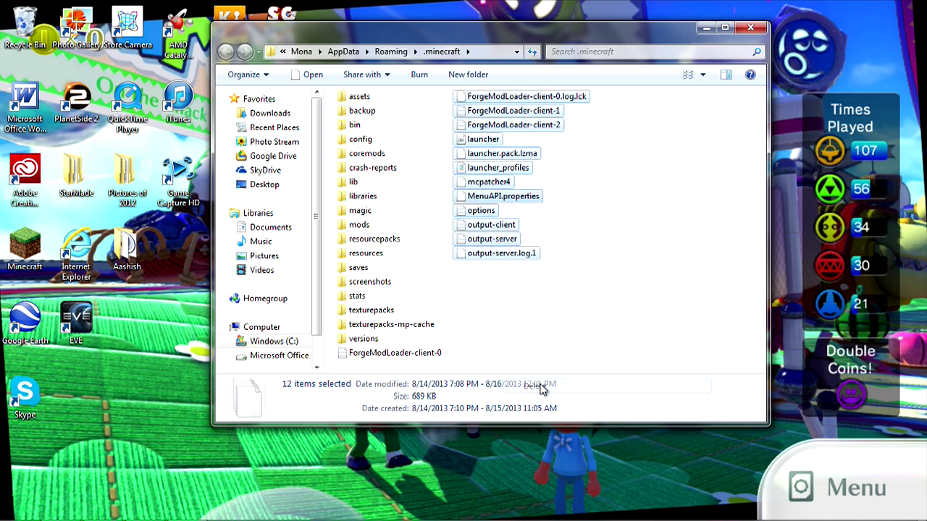
pyautogui.click(515, 278)
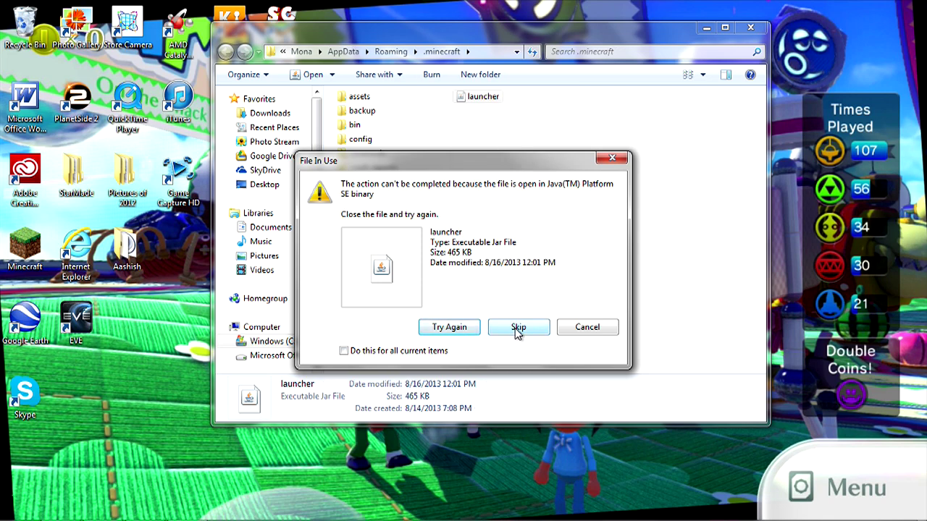
pyautogui.click(517, 328)
# Delete the ForgeModLoader-client-0 text file from the .minecraft folder
pyautogui.moveTo(496, 340); pyautogui.dragTo(446, 358)
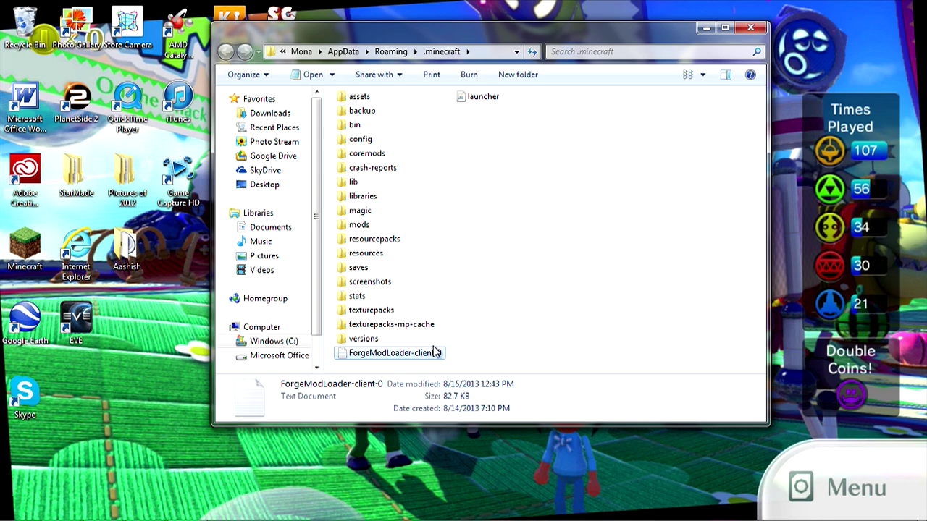
pyautogui.rightClick(432, 352)
pyautogui.click(495, 306)
pyautogui.click(512, 323)
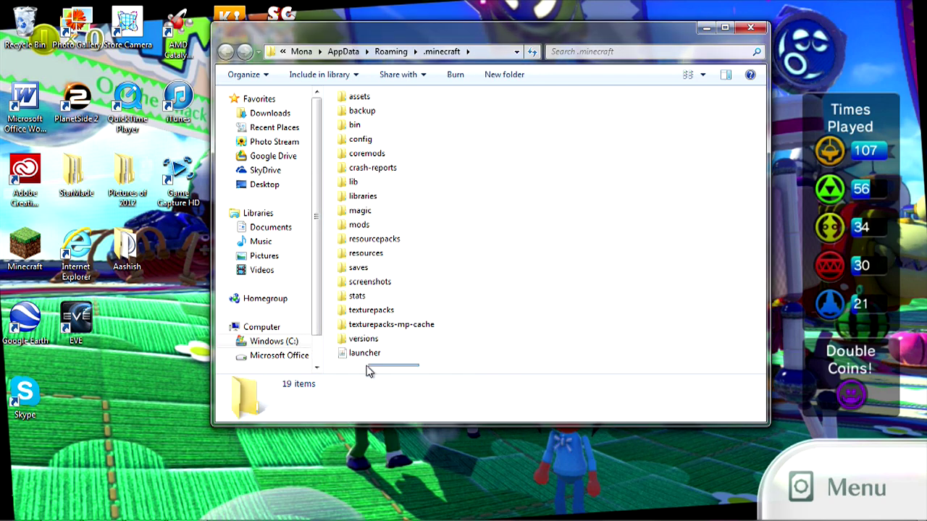
pyautogui.click(366, 356)
pyautogui.rightClick(367, 358)
pyautogui.click(396, 314)
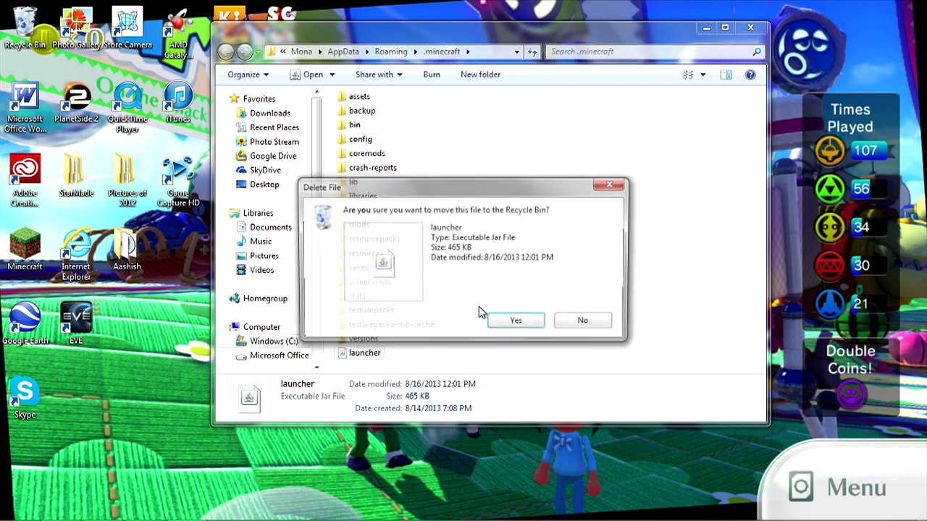
pyautogui.click(571, 324)
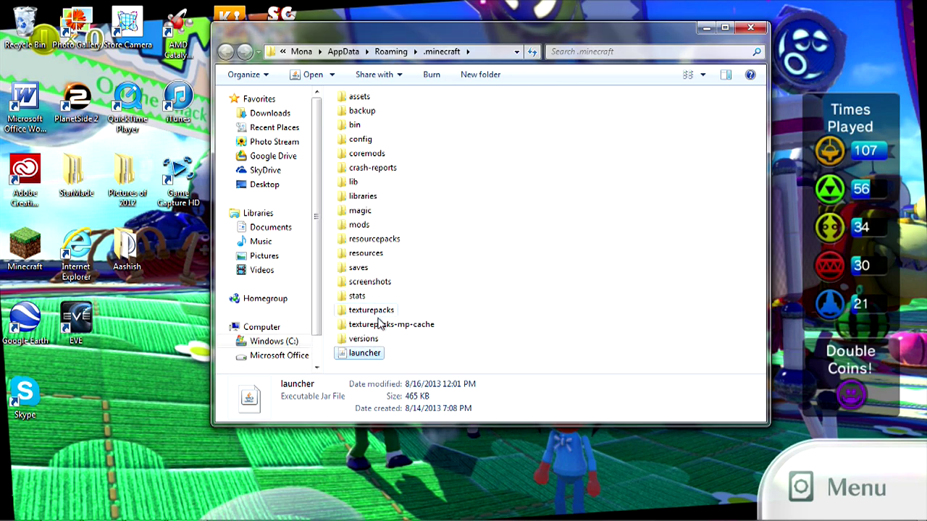
# Delete the 1.5.2 modded folder from the versions folder
pyautogui.doubleClick(363, 339)
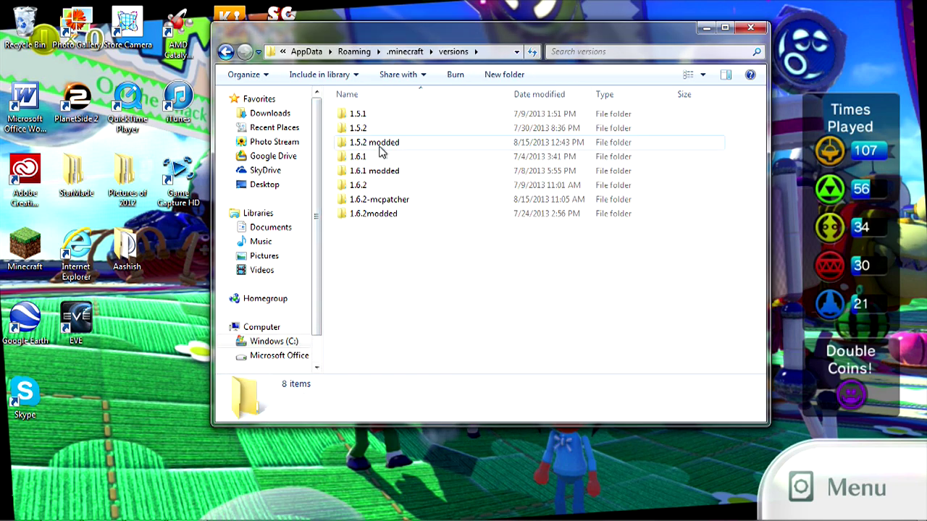
pyautogui.rightClick(378, 144)
pyautogui.click(417, 449)
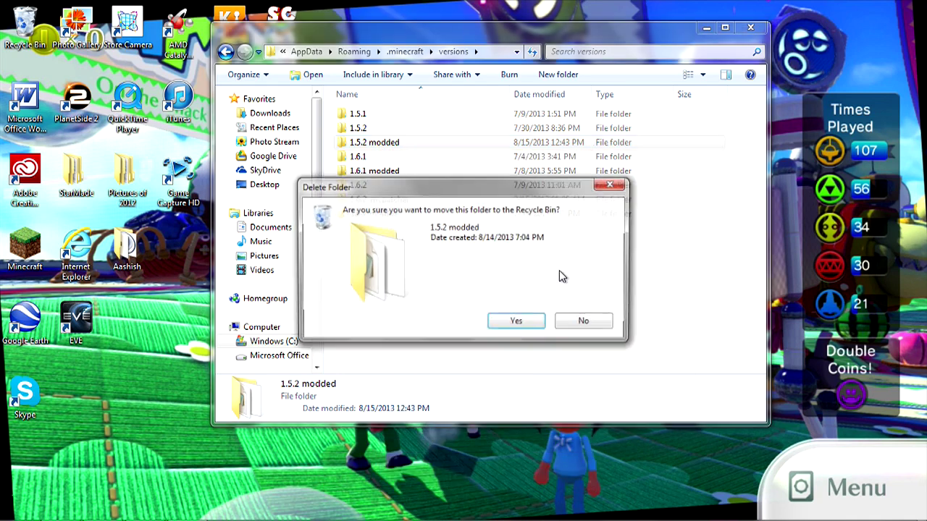
pyautogui.click(519, 325)
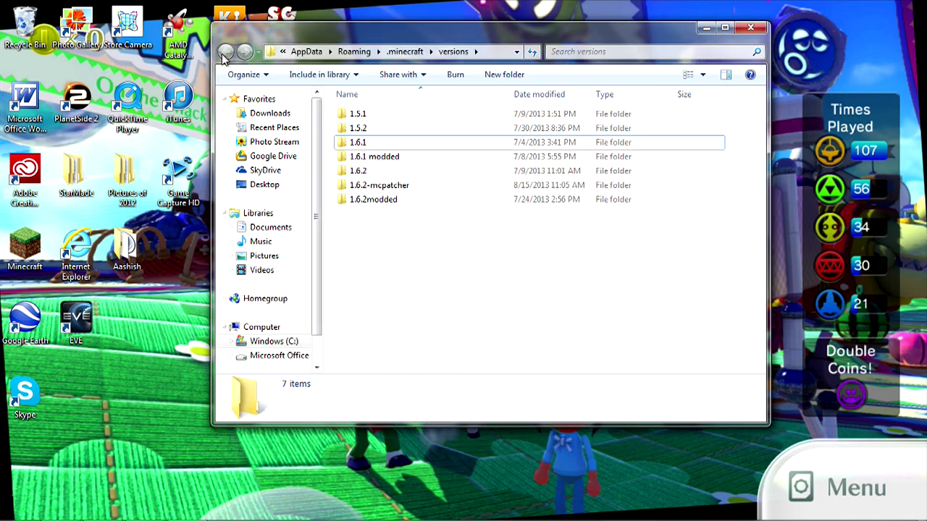
# Go back to .minecraft and delete the aether_1.5.2_1.0 file from its mods folder
pyautogui.press('BackSpace')
pyautogui.doubleClick(370, 227)
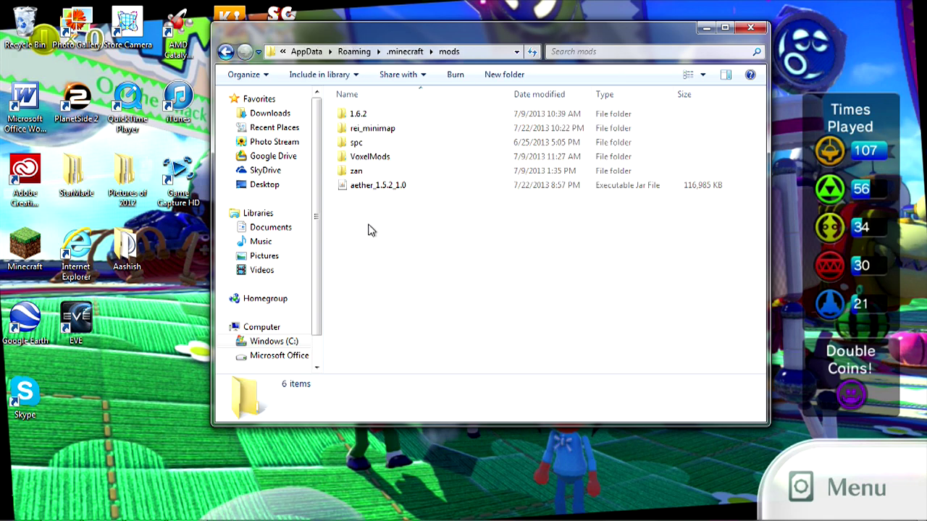
pyautogui.rightClick(372, 190)
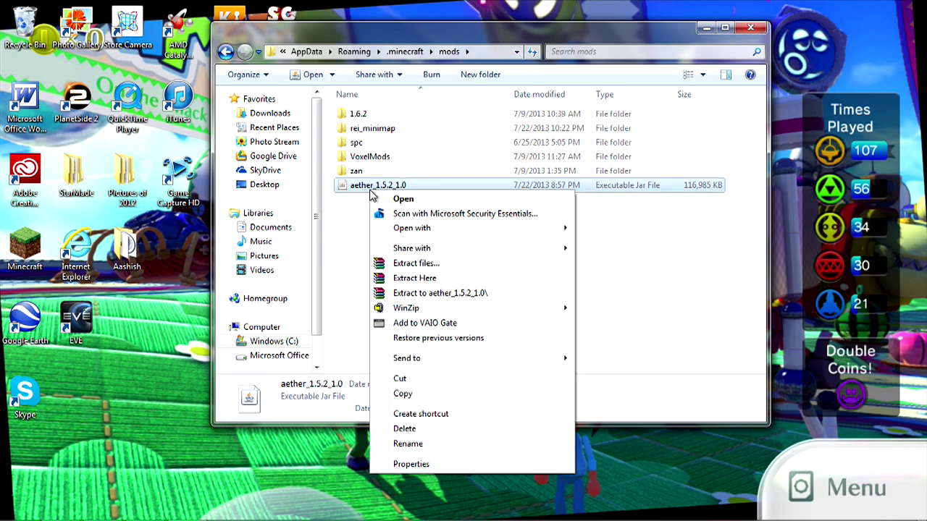
pyautogui.click(402, 429)
pyautogui.click(540, 326)
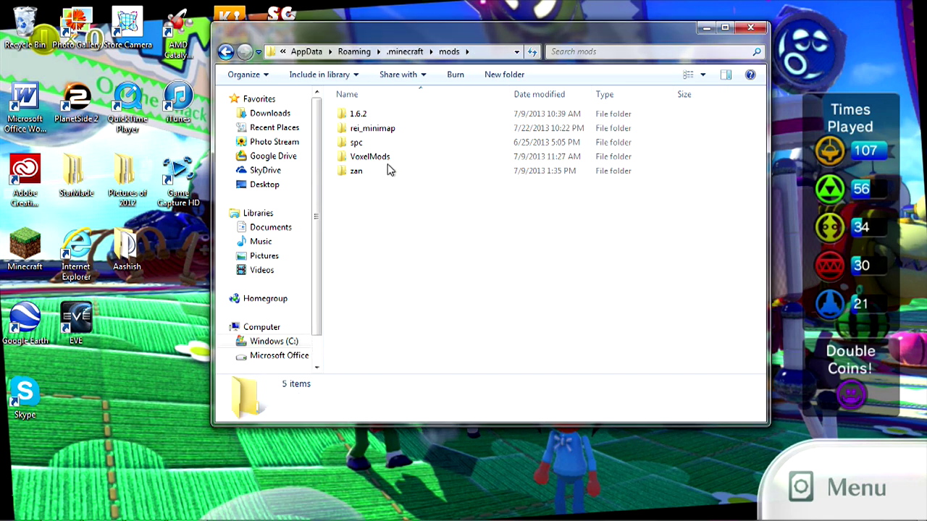
# Go back to .minecraft, check inside the coremods folder, and delete that whole folder
pyautogui.click(225, 51)
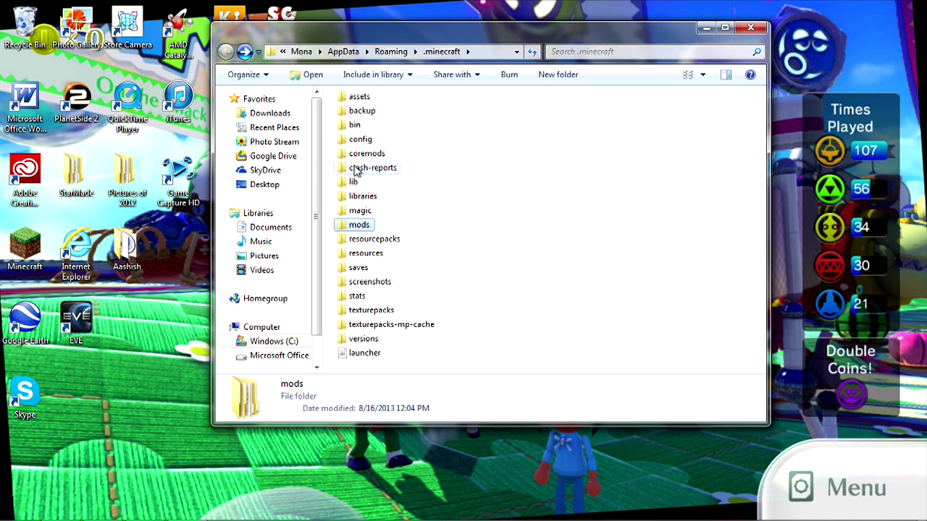
pyautogui.doubleClick(359, 154)
pyautogui.rightClick(368, 110)
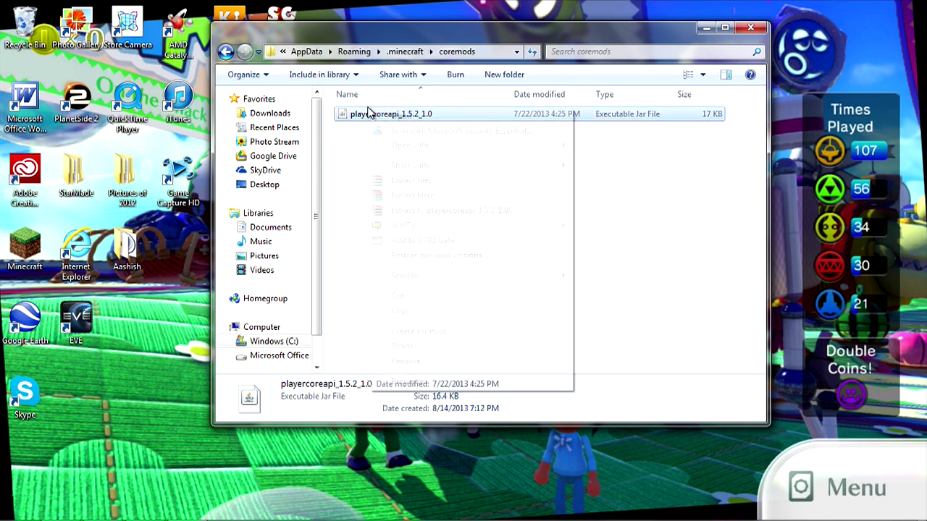
pyautogui.press('Escape')
pyautogui.press('BackSpace')
pyautogui.rightClick(356, 157)
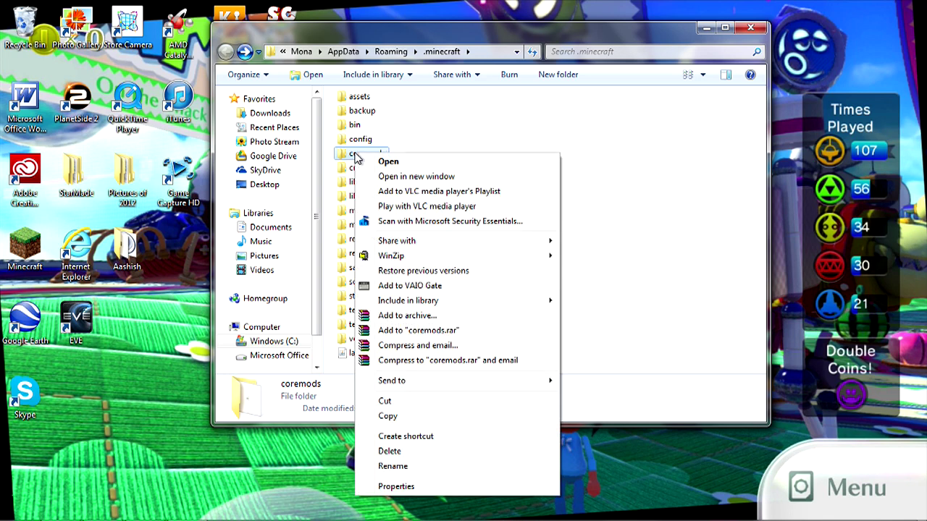
pyautogui.click(387, 451)
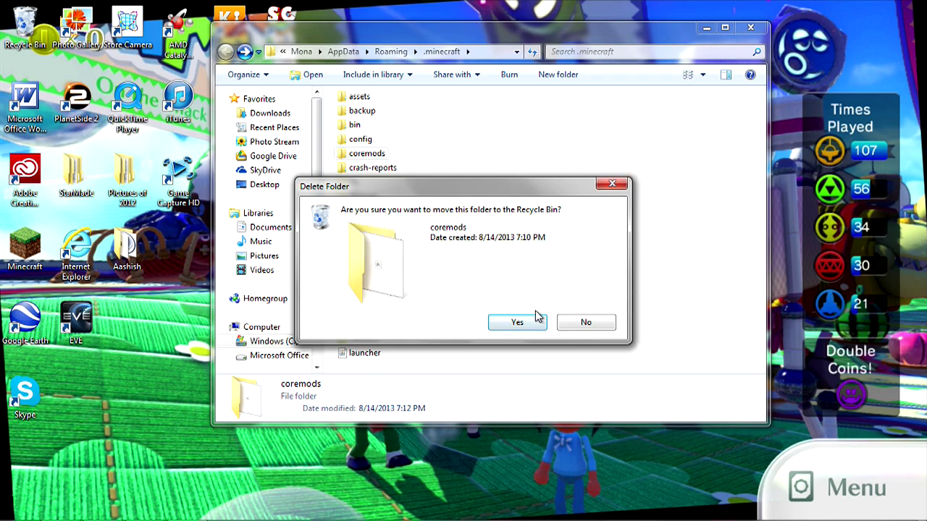
pyautogui.click(535, 316)
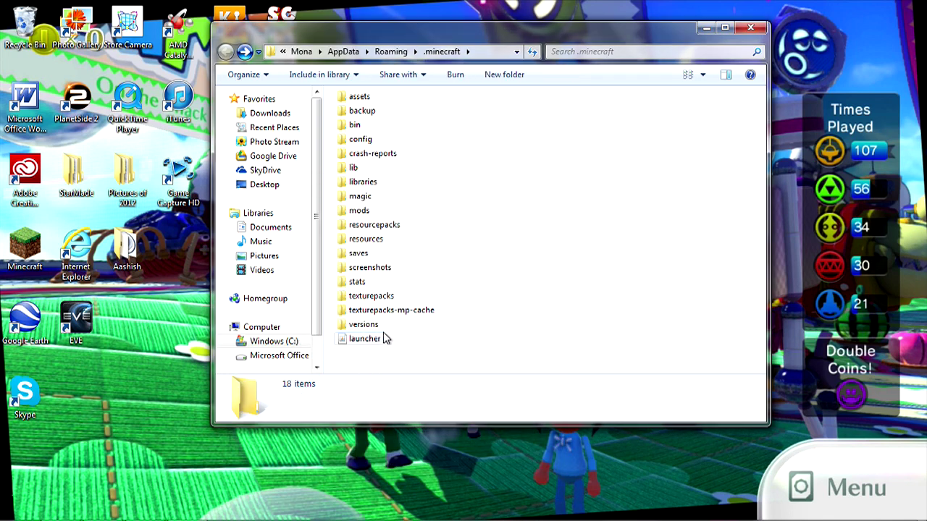
# Copy both the 1.5.2 jar and JSON files from the 1.5.2 folder inside versions
pyautogui.doubleClick(366, 325)
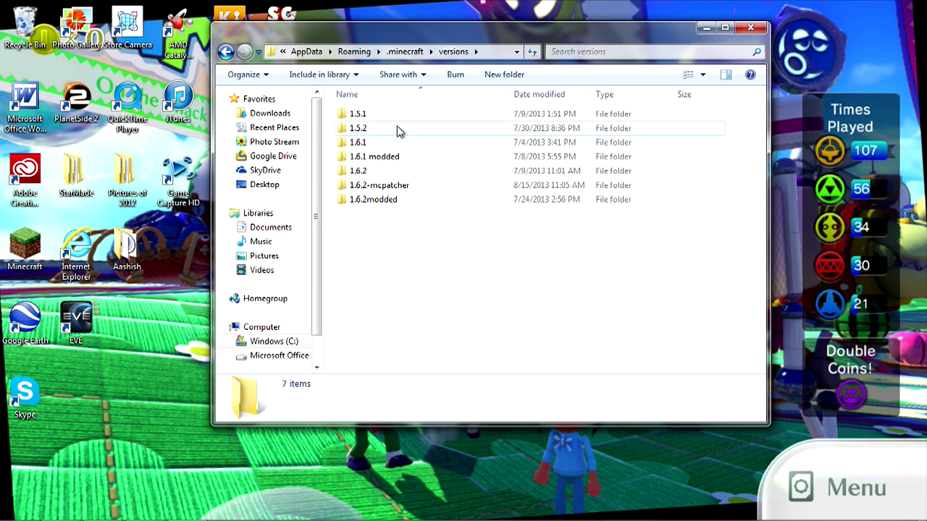
pyautogui.doubleClick(399, 129)
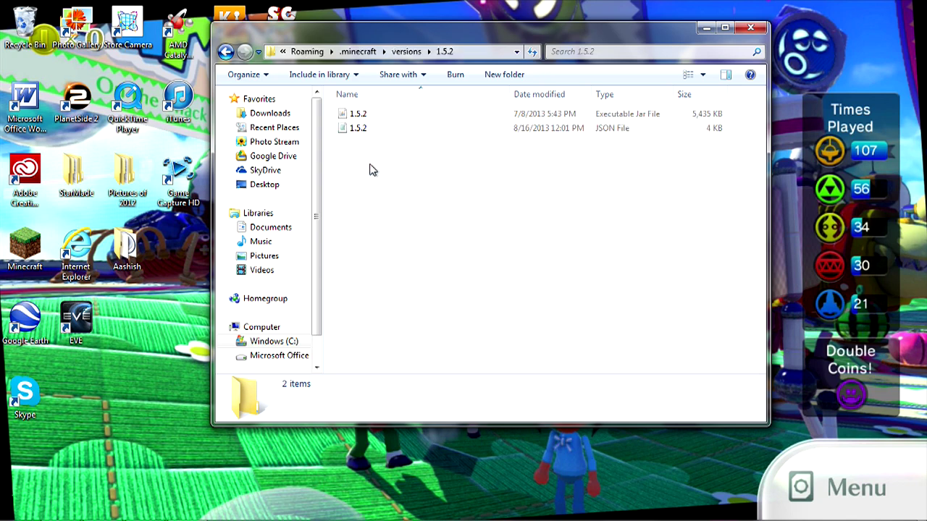
pyautogui.moveTo(366, 171); pyautogui.dragTo(414, 116)
pyautogui.rightClick(413, 116)
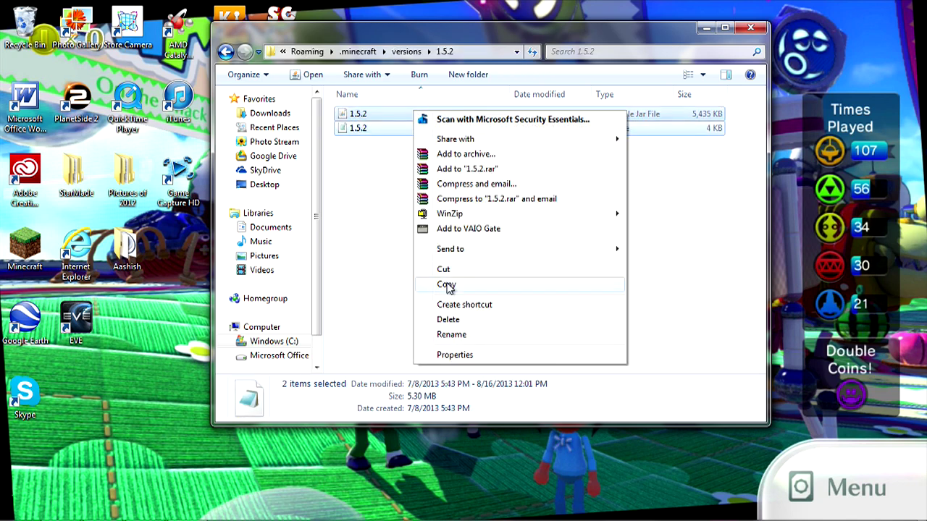
pyautogui.click(447, 285)
# Create a new folder named 1.5.2 modded in the versions folder
pyautogui.click(225, 51)
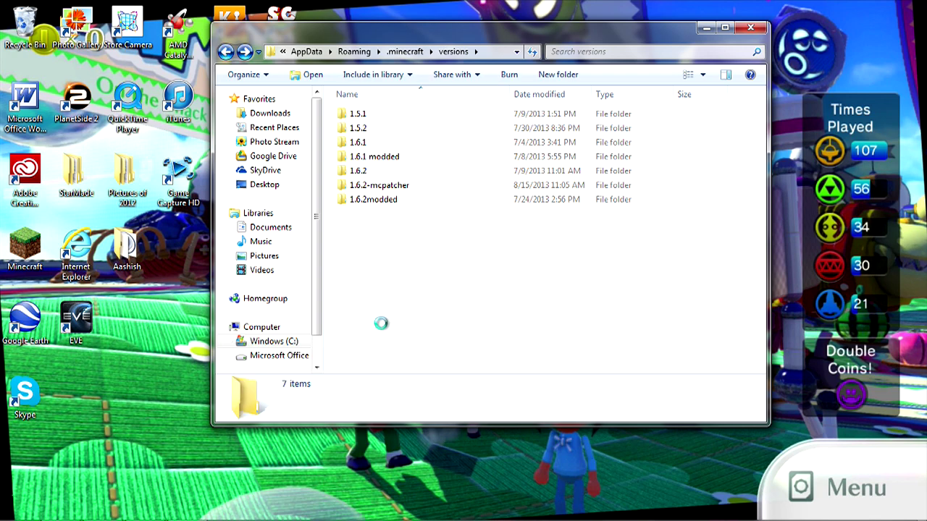
pyautogui.rightClick(368, 323)
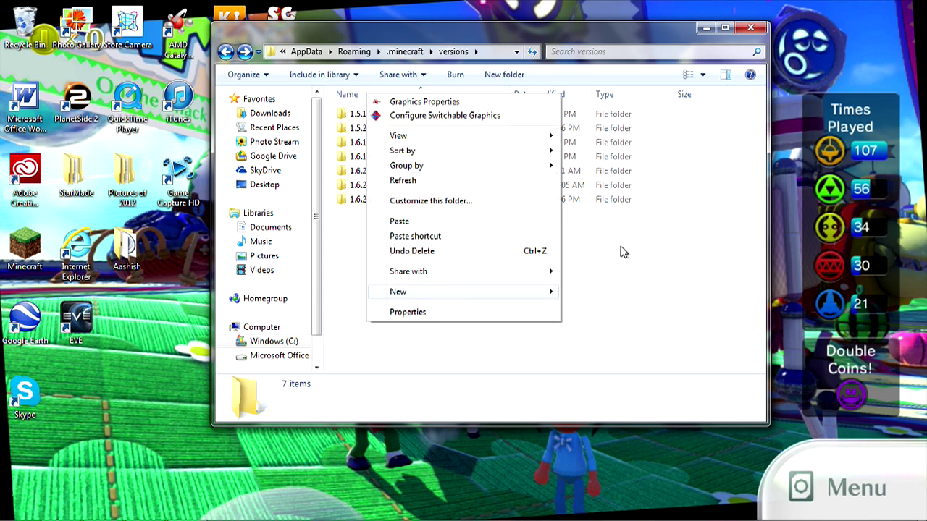
pyautogui.moveTo(532, 292)
pyautogui.click(627, 294)
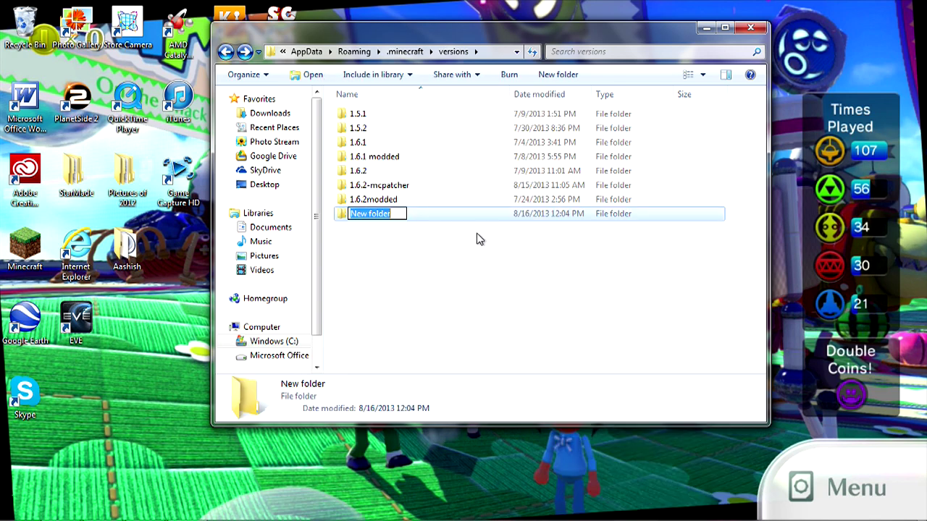
pyautogui.press('BackSpace')
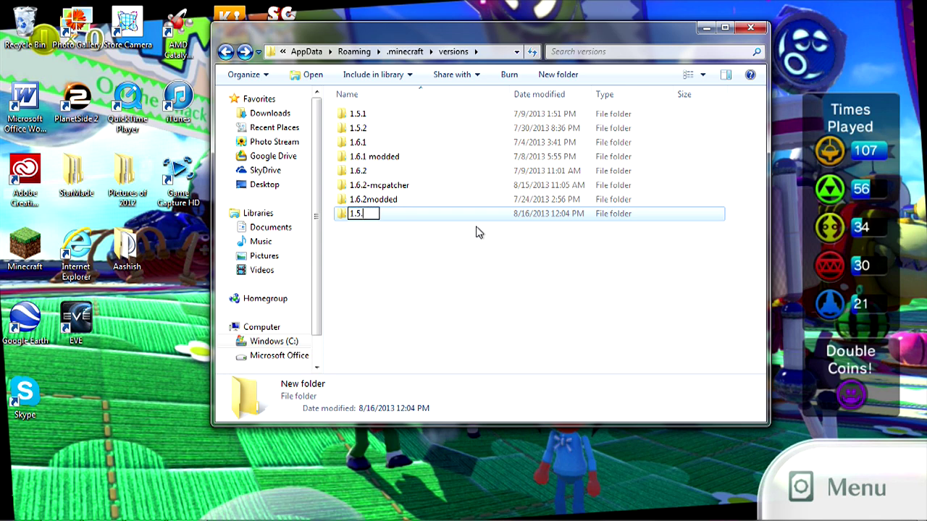
pyautogui.write('1.5.2 modded')
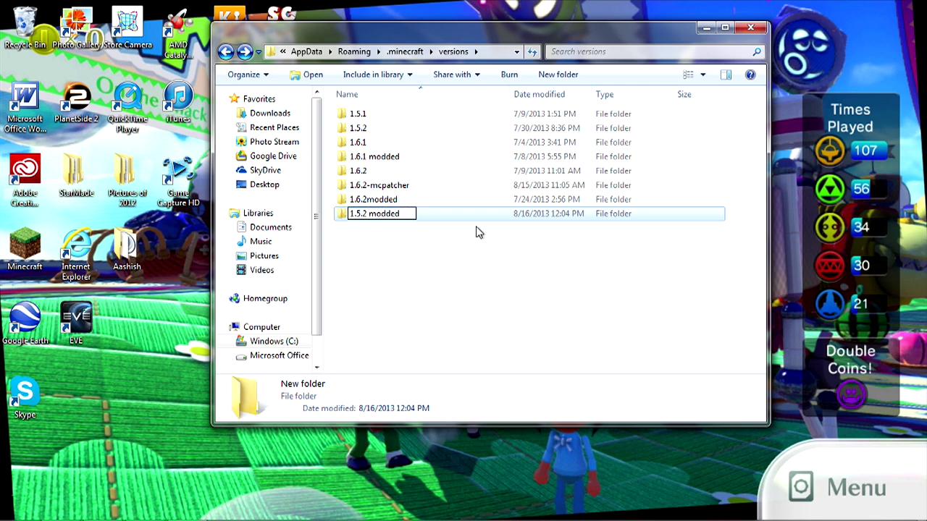
pyautogui.click(476, 232)
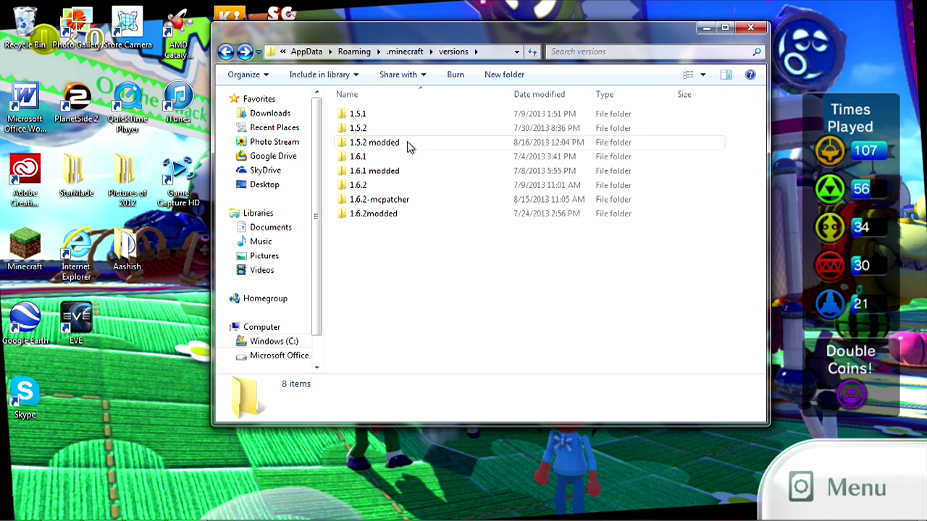
# Paste the copied jar and JSON files into the 1.5.2 modded folder
pyautogui.doubleClick(469, 146)
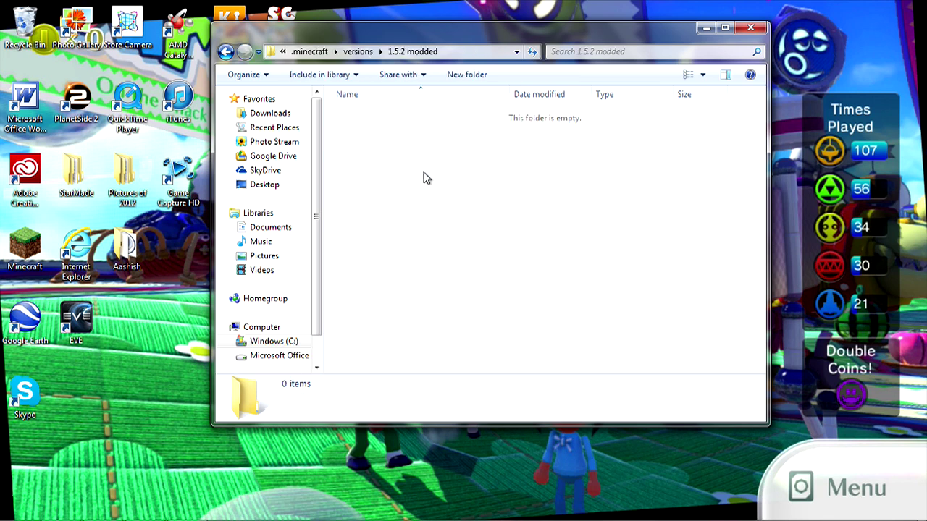
pyautogui.rightClick(421, 175)
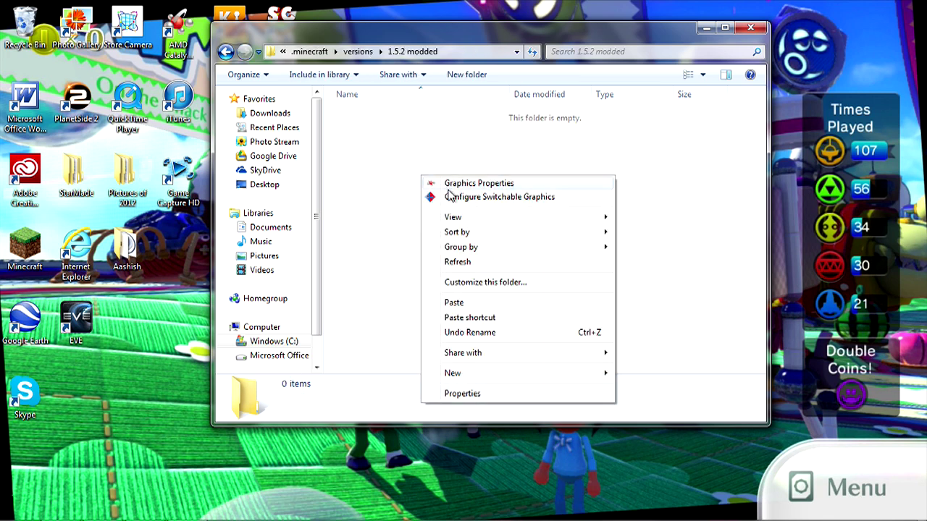
pyautogui.click(453, 302)
pyautogui.click(337, 172)
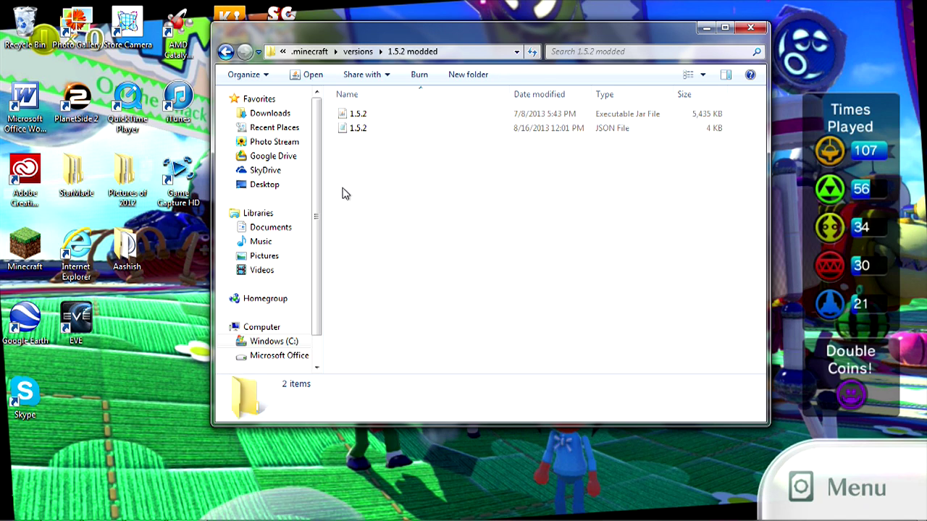
# Rename the pasted 1.5.2 JSON file as 1.5.2 modded
pyautogui.click(364, 130)
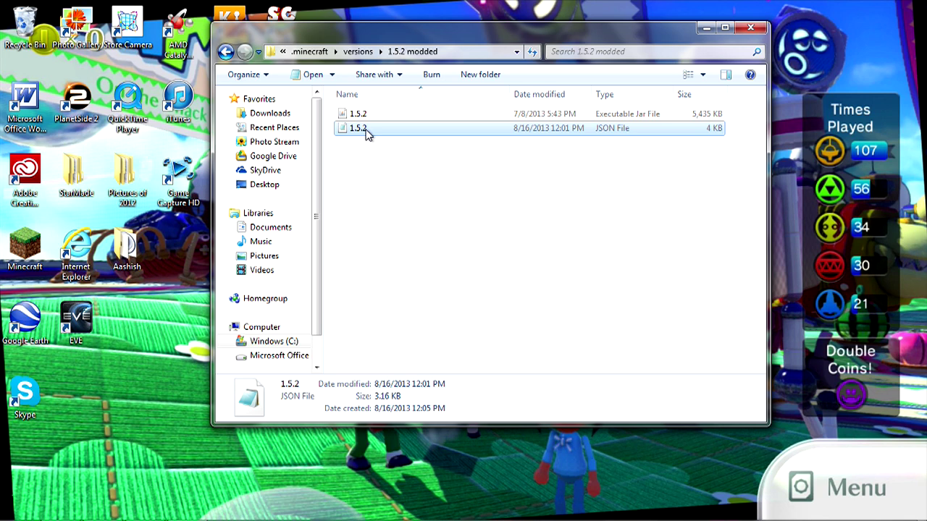
pyautogui.click(364, 135)
pyautogui.click(372, 128)
pyautogui.write('modded')
pyautogui.click(376, 157)
# Rename the pasted 1.5.2 executable jar file as 1.5.2 modded
pyautogui.click(365, 131)
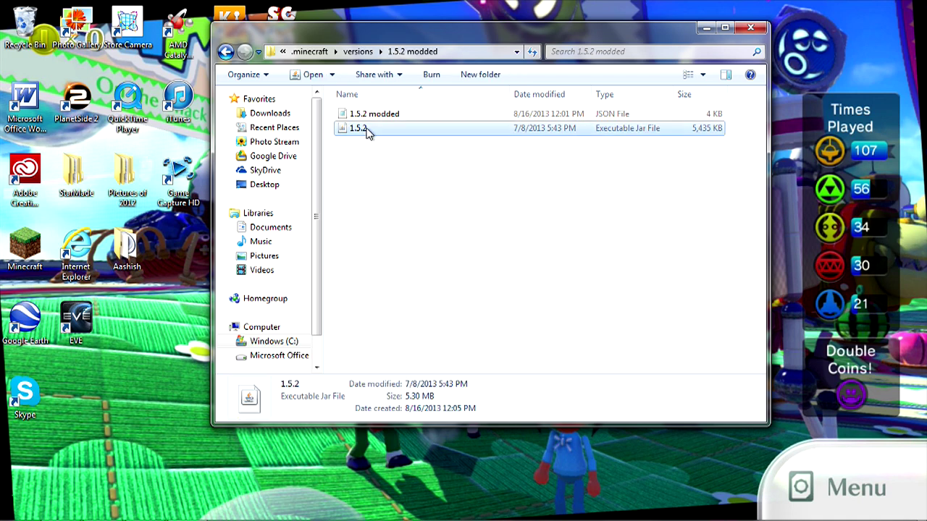
pyautogui.click(367, 131)
pyautogui.click(377, 128)
pyautogui.write('modded')
pyautogui.click(379, 153)
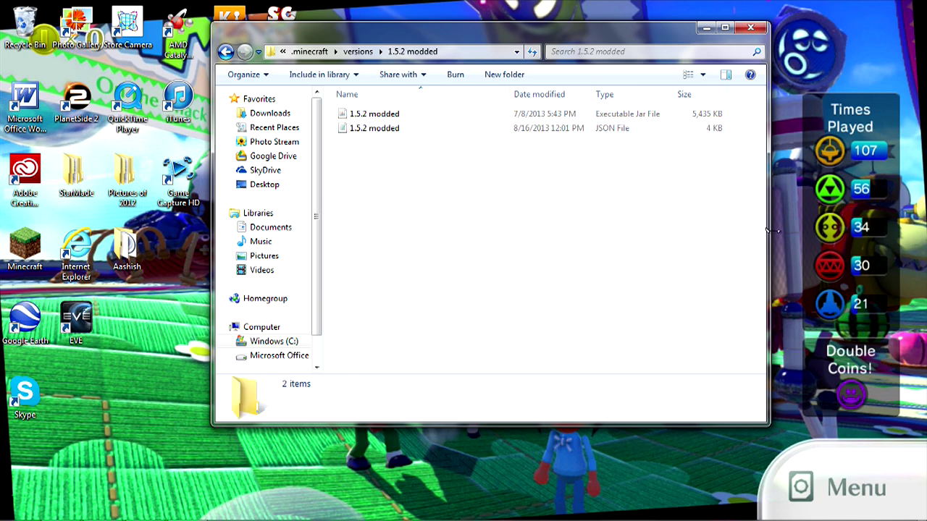
# Edit the 1.5.2 modded JSON file in Notepad so its id reads "1.5.2 modded", and save it
pyautogui.rightClick(406, 130)
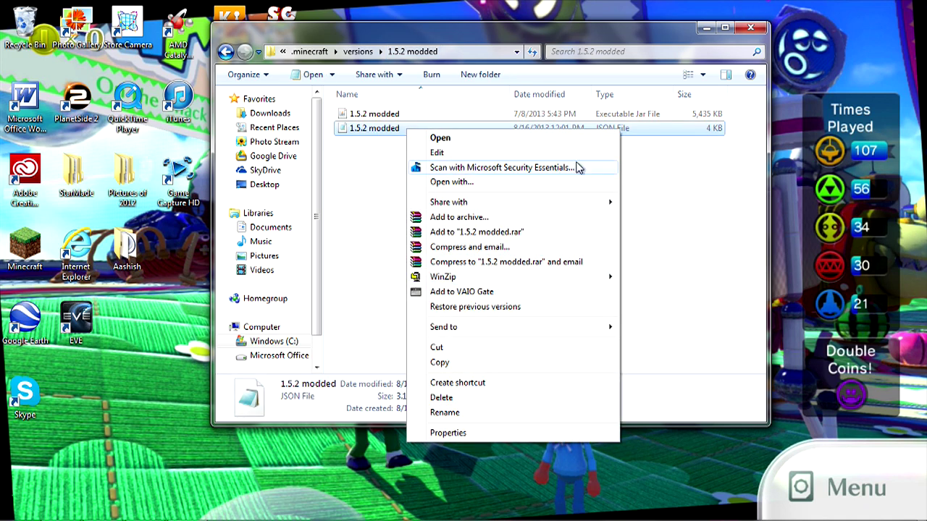
pyautogui.click(590, 185)
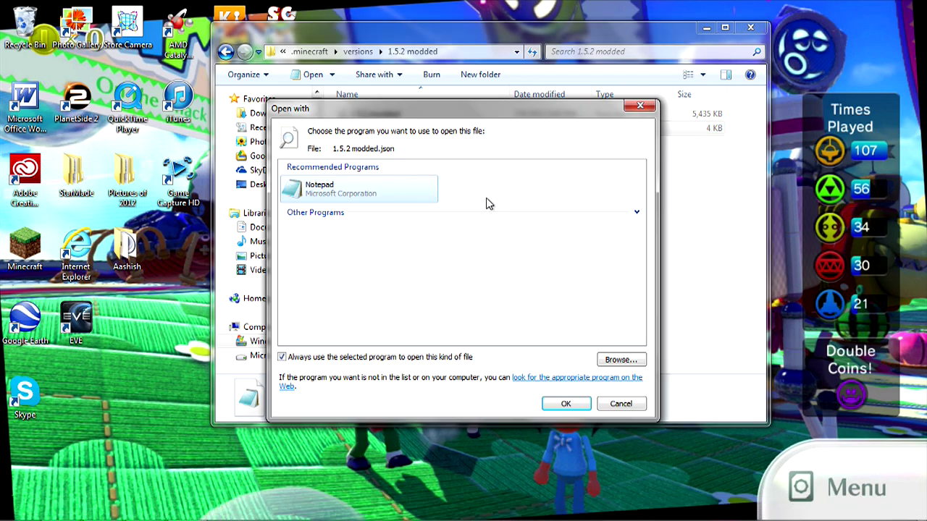
pyautogui.click(380, 197)
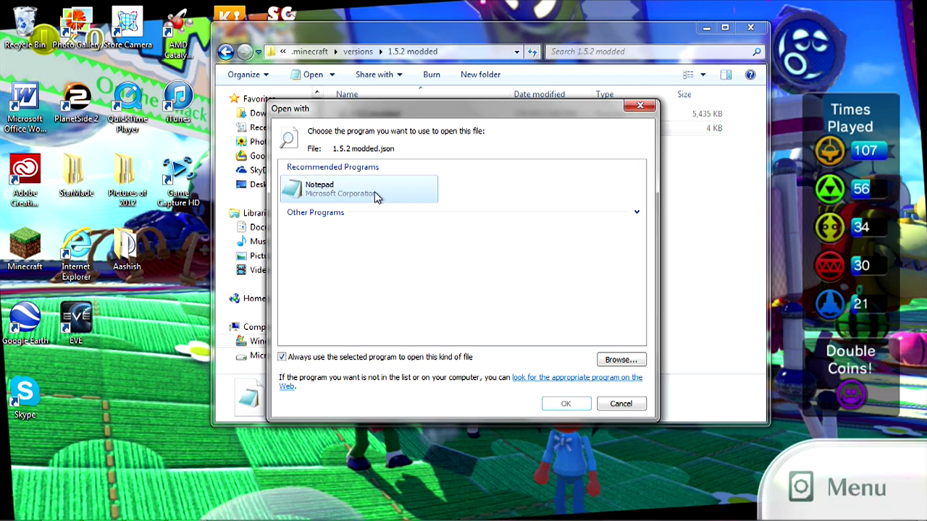
pyautogui.click(587, 404)
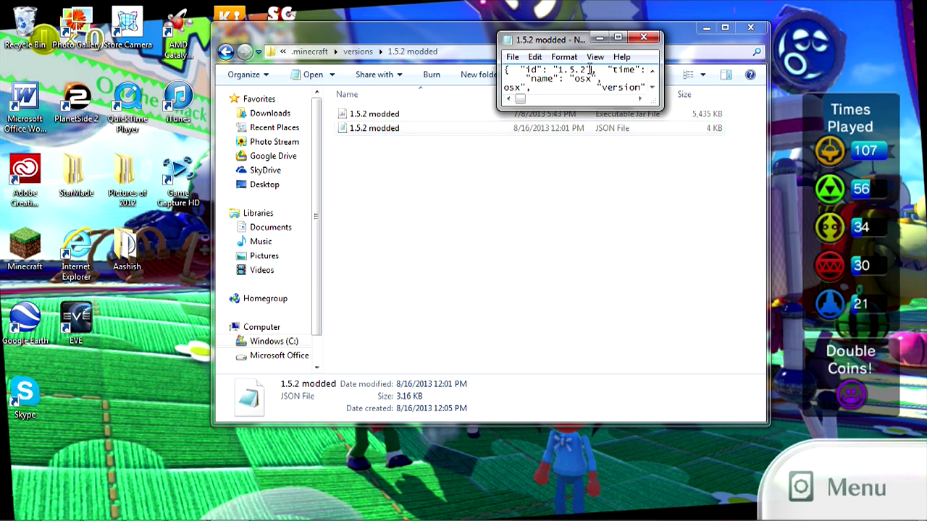
pyautogui.write('modded')
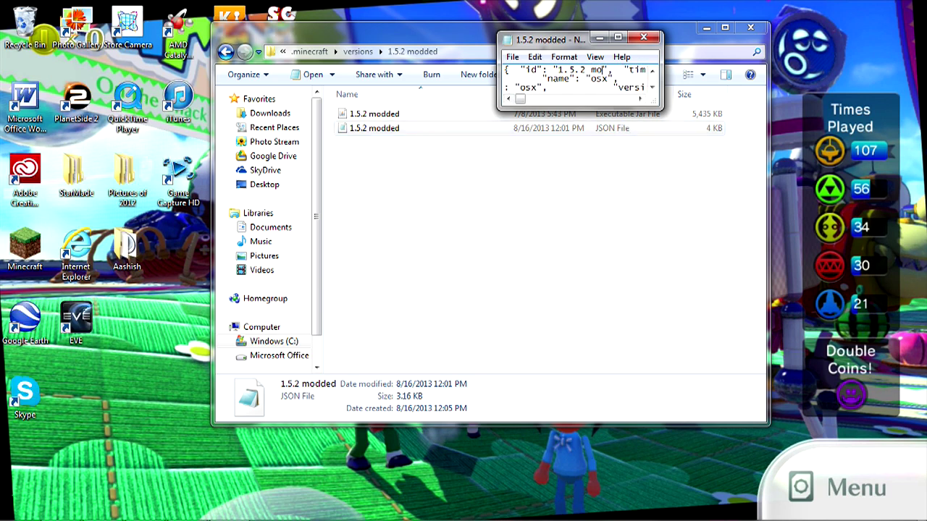
pyautogui.click(512, 57)
pyautogui.click(540, 101)
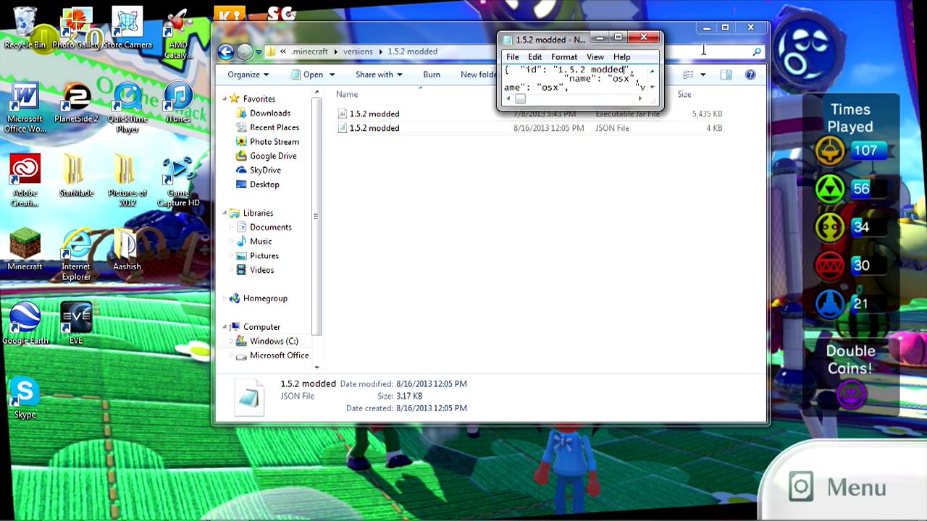
pyautogui.click(644, 37)
pyautogui.click(446, 164)
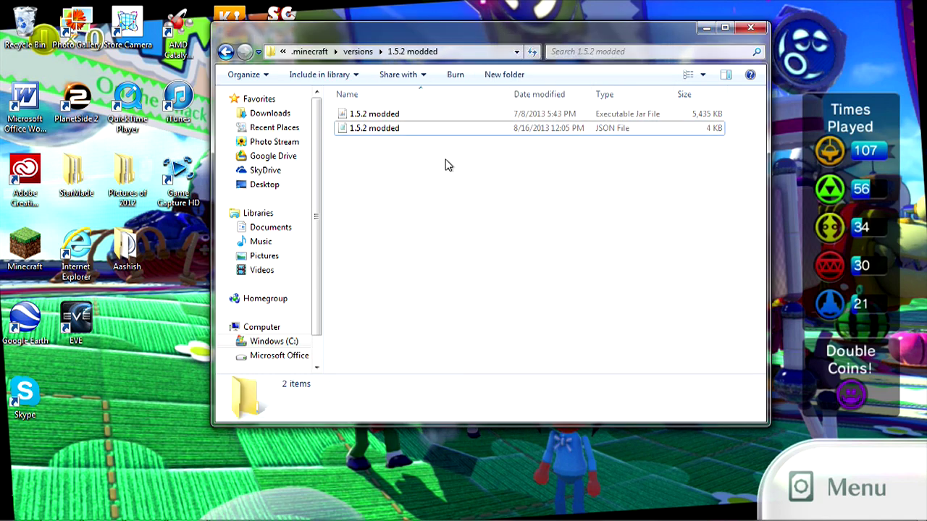
# Open the 1.5.2 modded jar file with WinRAR archiver
pyautogui.click(405, 128)
pyautogui.rightClick(396, 118)
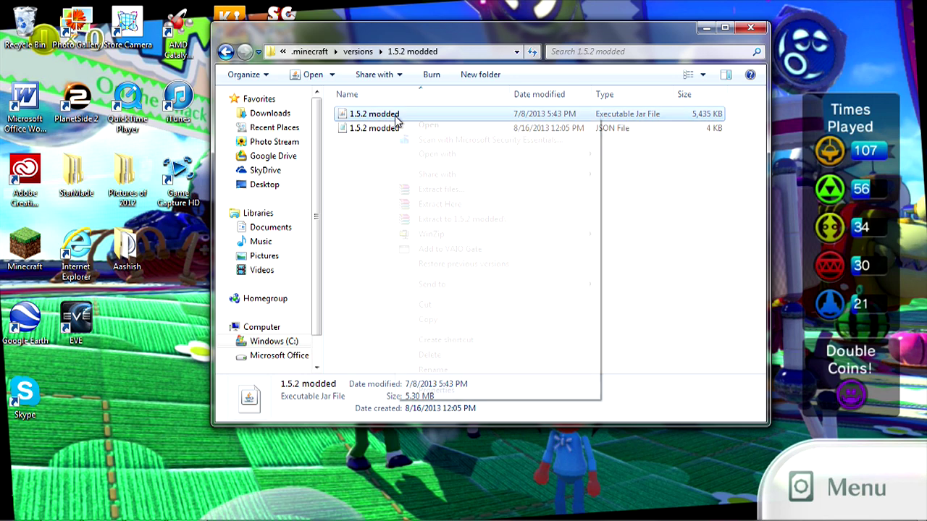
pyautogui.moveTo(442, 160)
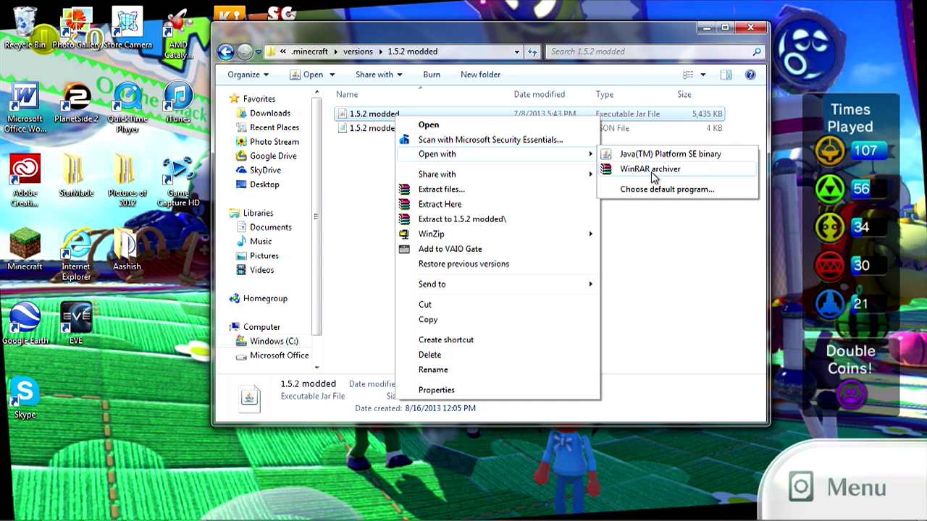
pyautogui.click(651, 173)
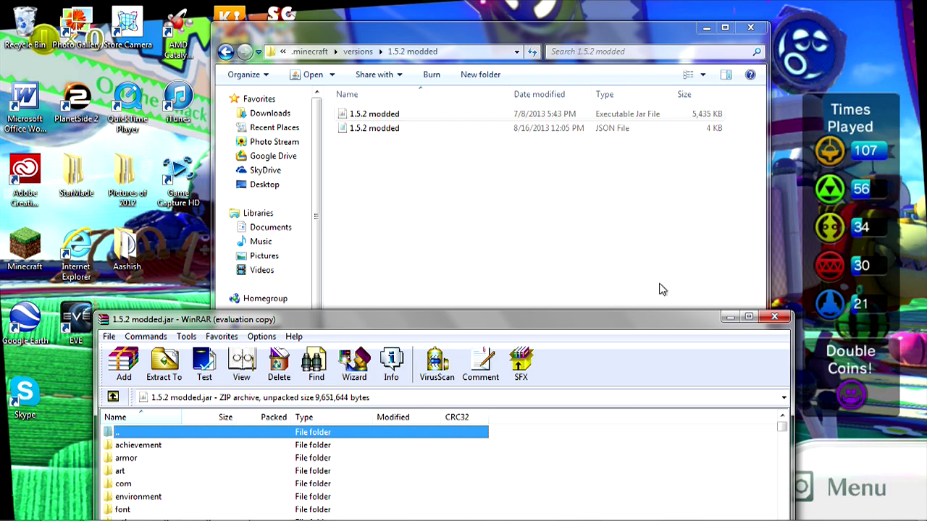
pyautogui.moveTo(548, 320); pyautogui.dragTo(602, 68)
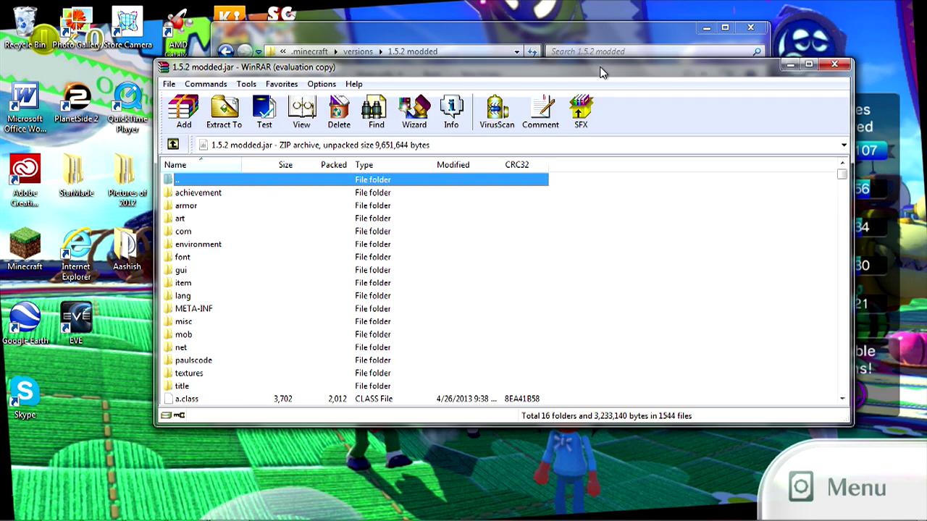
# Delete the META-INF folder from the 1.5.2 modded.jar archive
pyautogui.click(185, 309)
pyautogui.rightClick(185, 309)
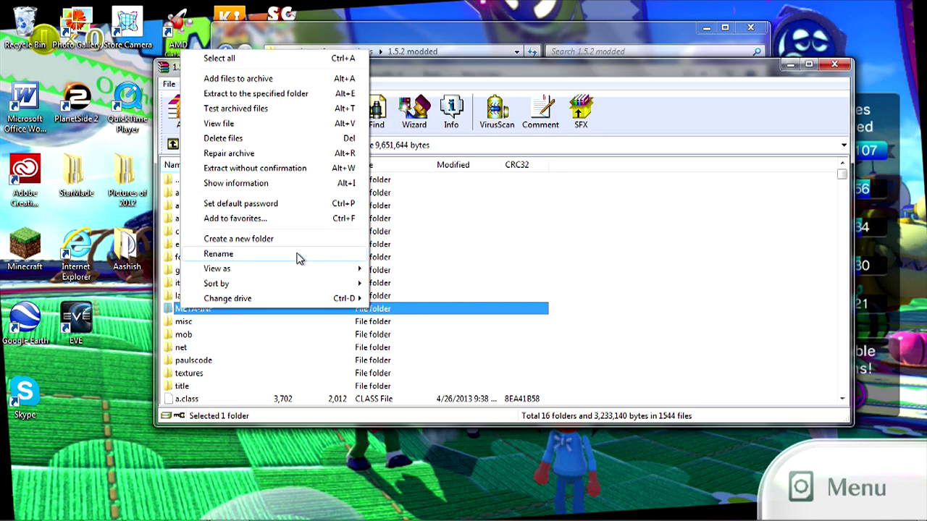
pyautogui.click(257, 138)
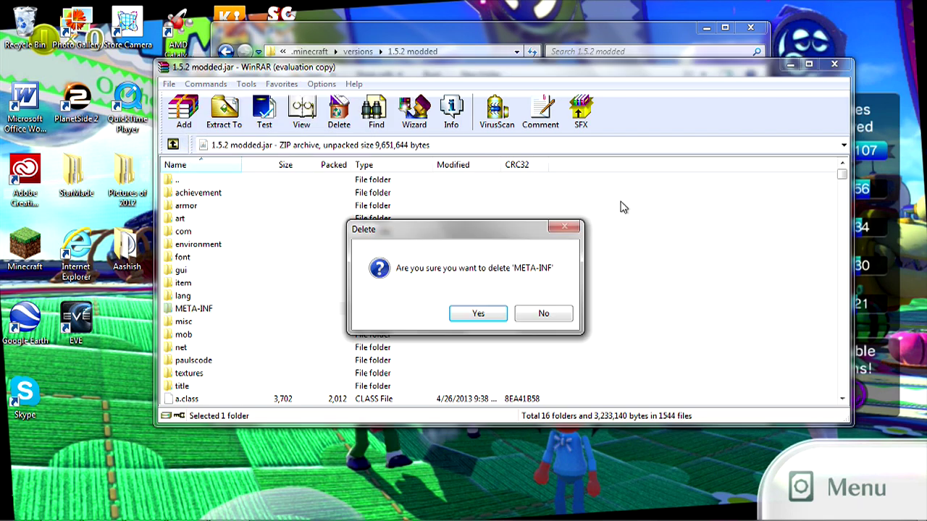
pyautogui.click(497, 313)
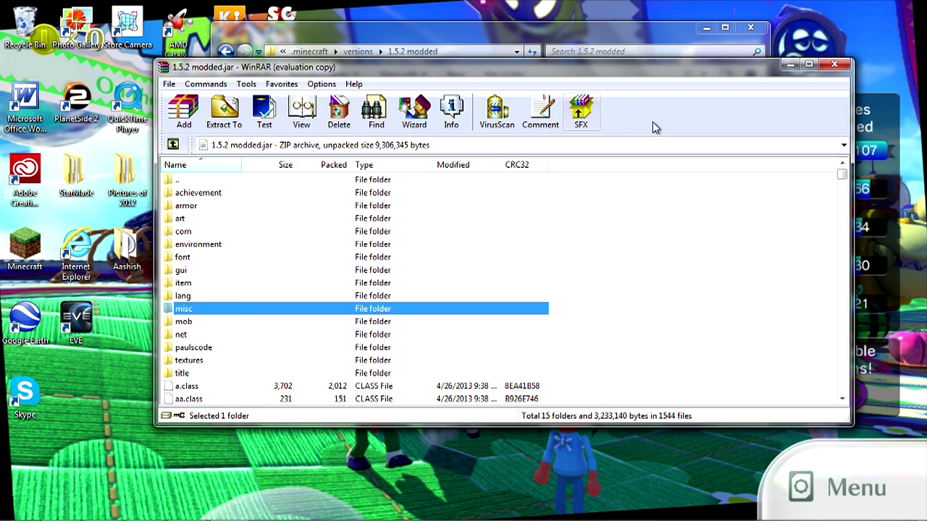
pyautogui.moveTo(596, 67); pyautogui.dragTo(637, 10)
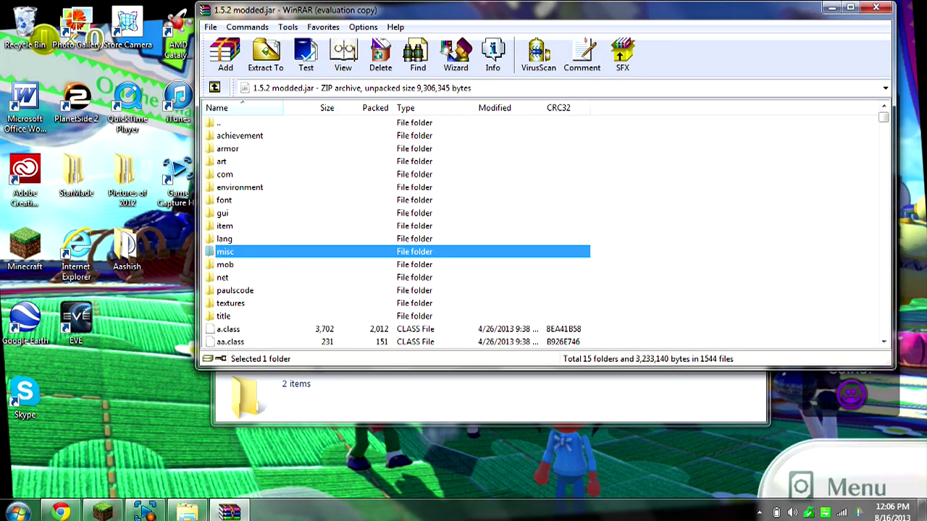
# Switch to Chrome and download the Forge zip for Minecraft 1.5.2 from the Aether II forum thread's installation instructions, skipping the AdF.ly ad
pyautogui.click(60, 509)
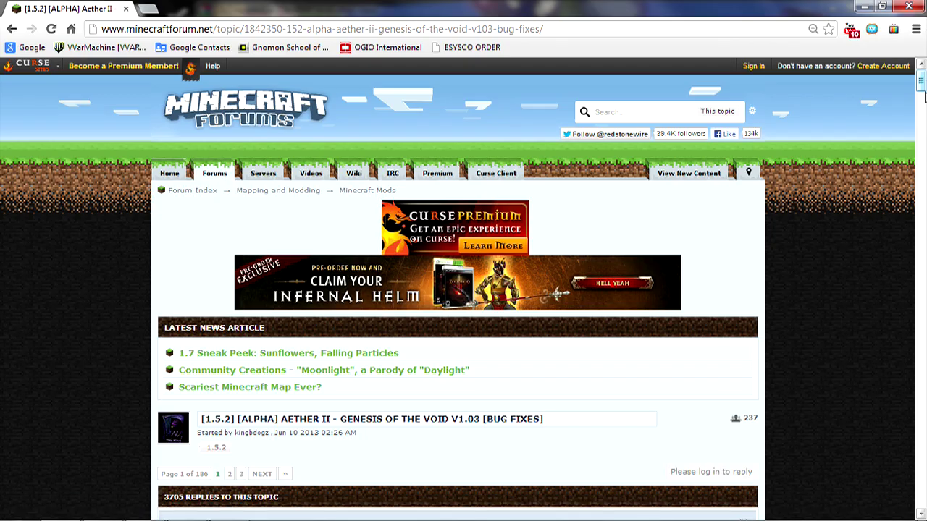
pyautogui.moveTo(921, 85); pyautogui.dragTo(922, 243)
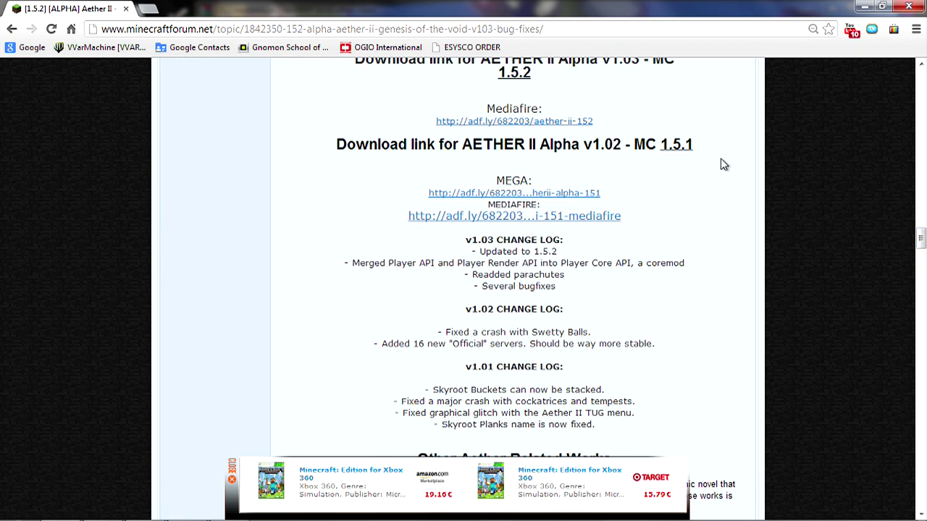
pyautogui.moveTo(922, 246); pyautogui.dragTo(921, 217)
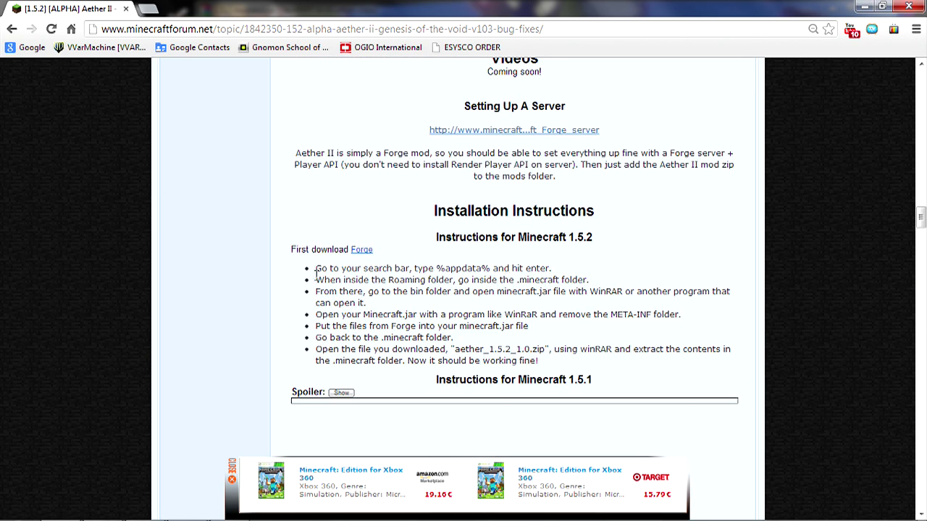
pyautogui.click(360, 255)
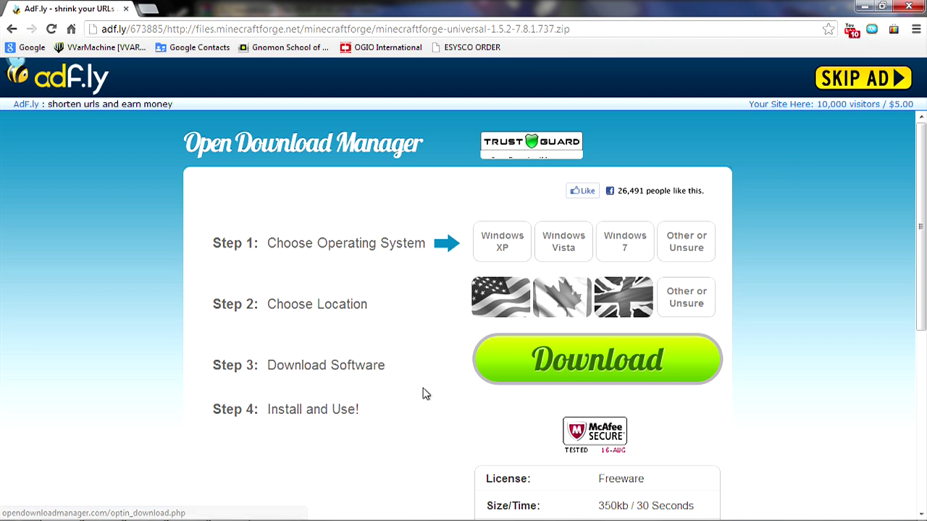
pyautogui.click(866, 81)
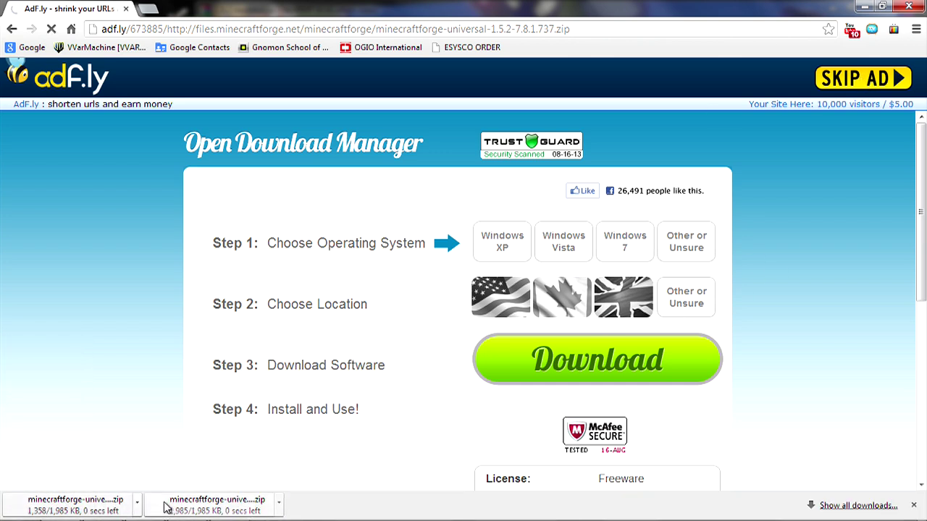
# Cancel the duplicate Forge download and close the opened minecraftforge-universal zip folder windows
pyautogui.click(137, 507)
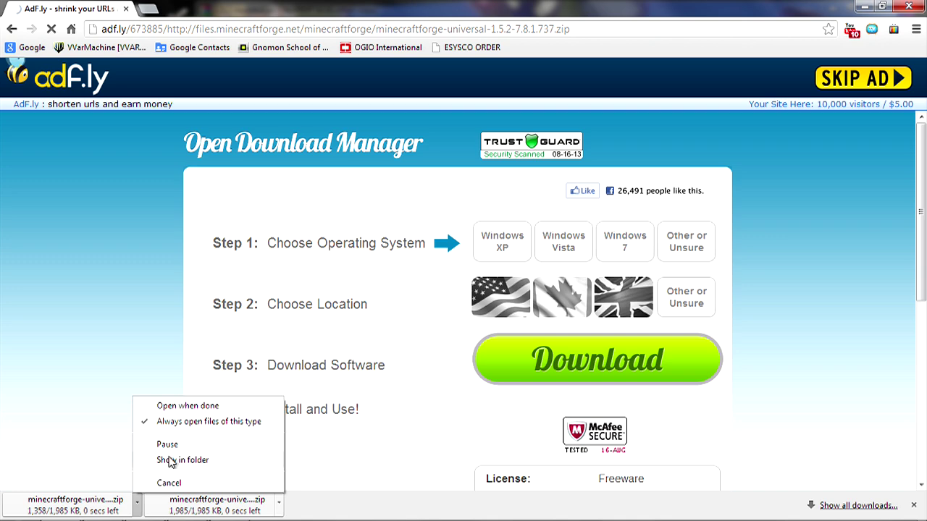
pyautogui.click(172, 483)
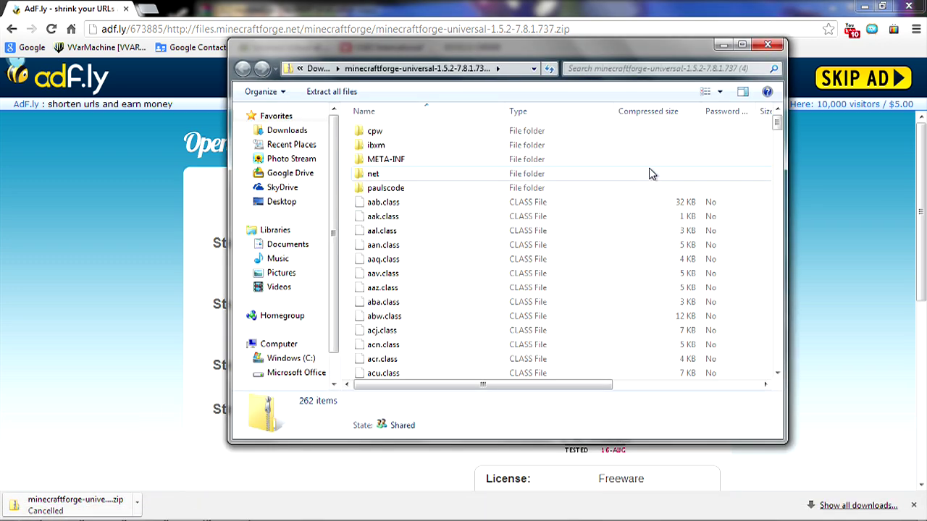
pyautogui.click(768, 46)
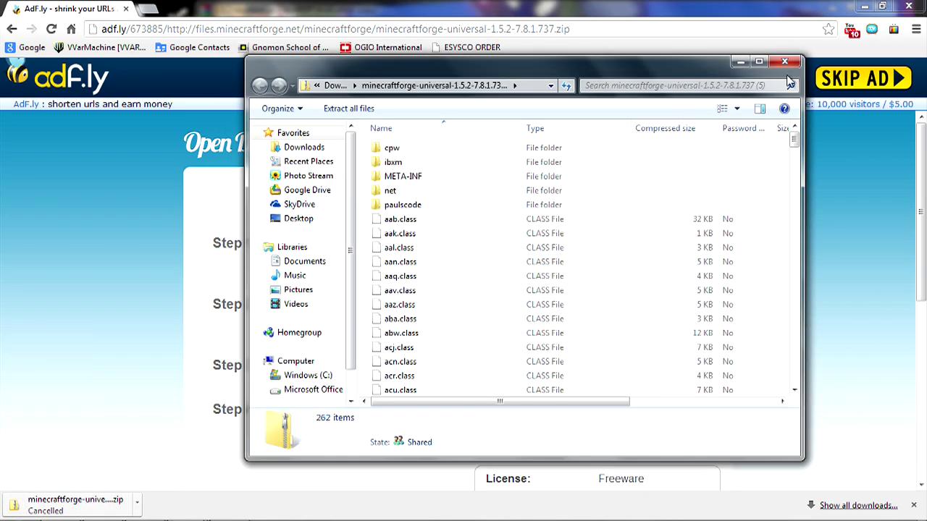
pyautogui.click(784, 61)
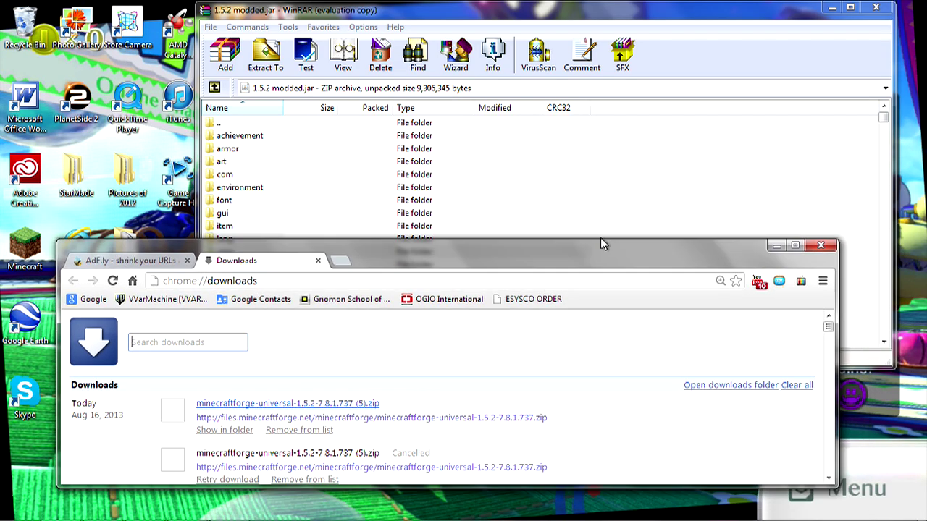
# Minimize the WinRAR and 1.5.2 modded folder windows and place the downloaded minecraftforge-universal-1.5.2-7.8.1.737 (5).zip on the desktop
pyautogui.click(832, 7)
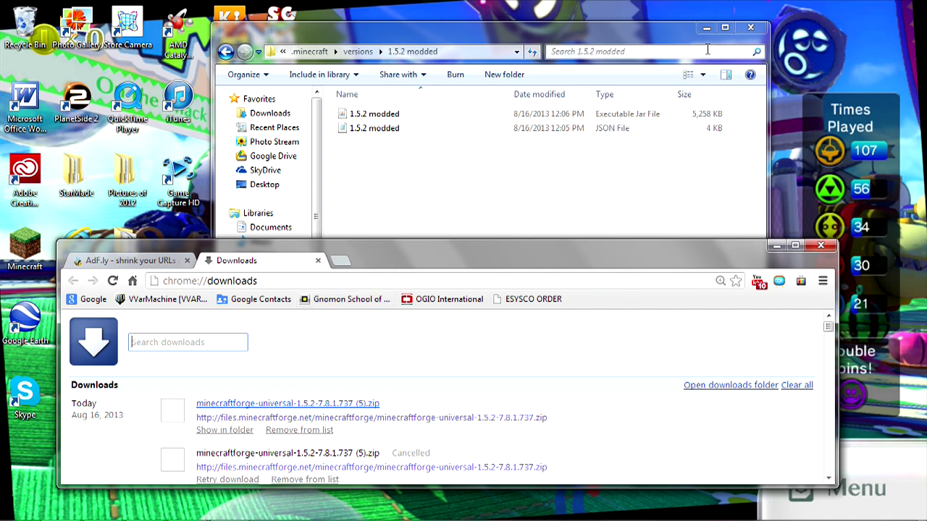
pyautogui.click(706, 27)
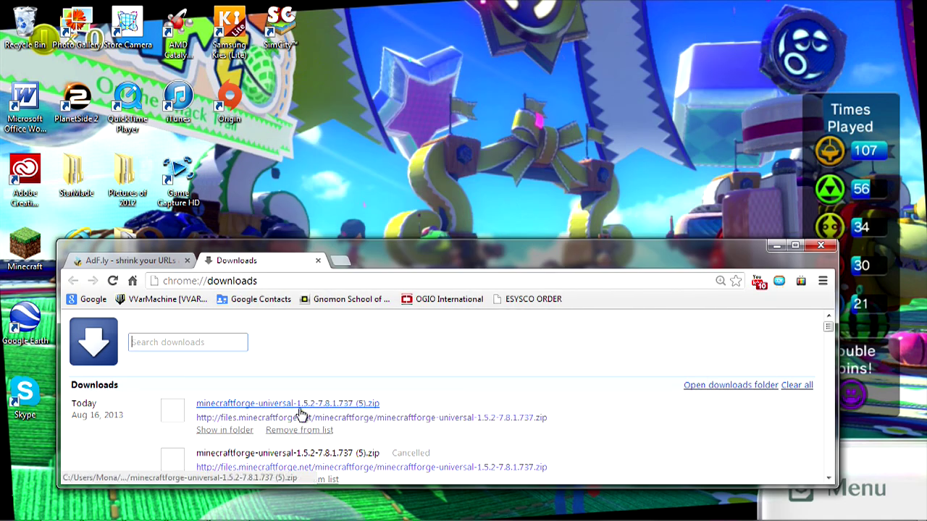
pyautogui.moveTo(302, 415); pyautogui.dragTo(640, 57)
# Open the Forge zip on the desktop with WinRAR archiver and move its window clear of the browser
pyautogui.rightClick(658, 64)
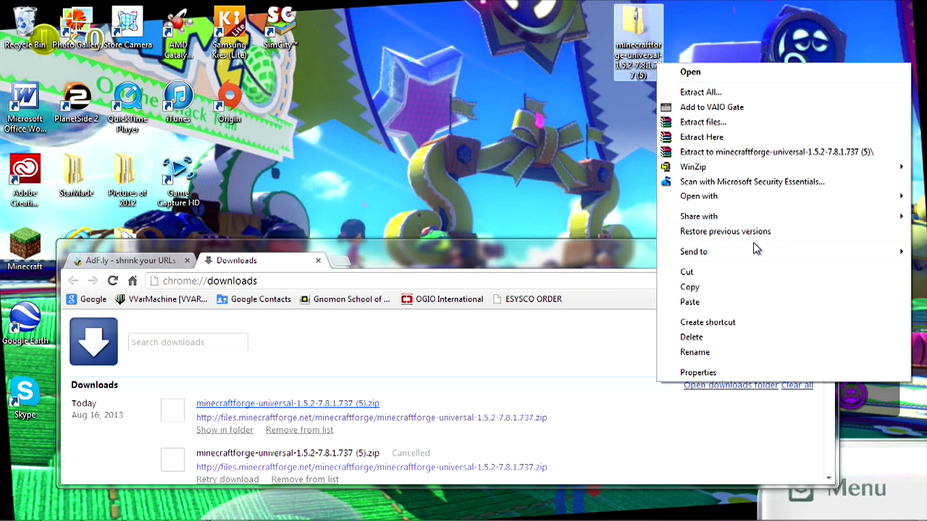
pyautogui.moveTo(751, 203)
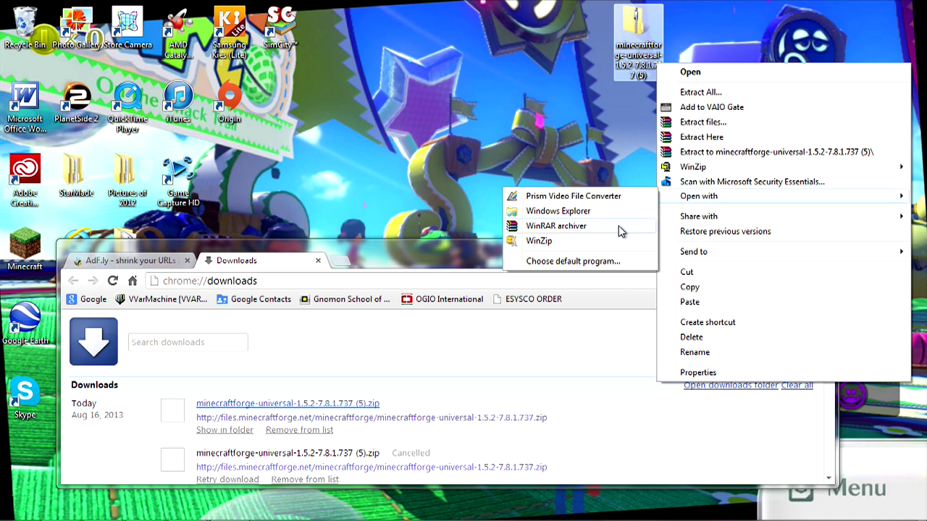
pyautogui.moveTo(647, 260); pyautogui.dragTo(329, 252)
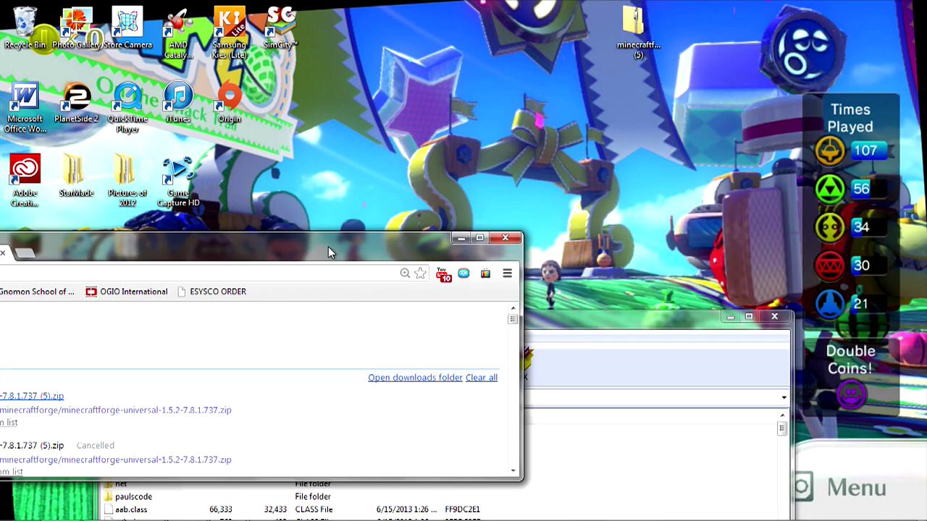
pyautogui.moveTo(577, 324); pyautogui.dragTo(772, 32)
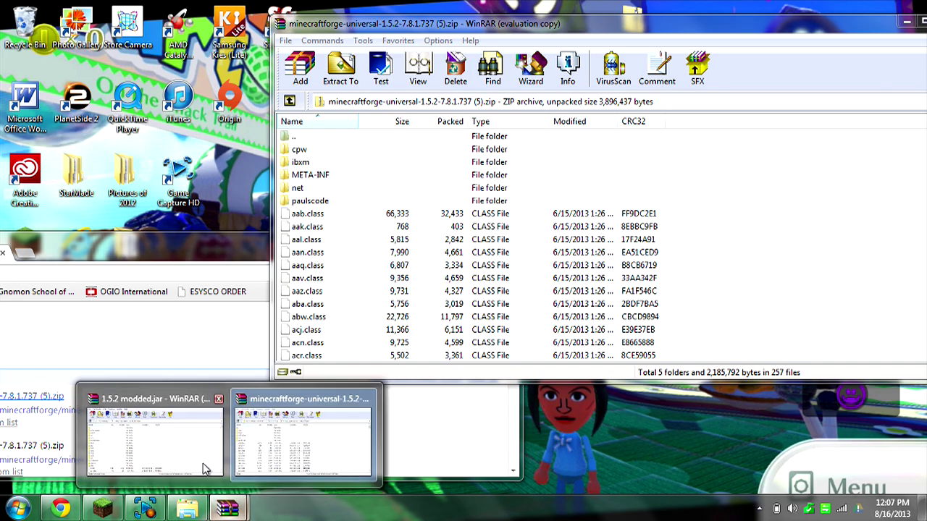
# Copy all files from the Forge zip into the 1.5.2 modded.jar archive, accepting the default archive parameters
pyautogui.click(203, 445)
pyautogui.moveTo(498, 12); pyautogui.dragTo(314, 212)
pyautogui.click(595, 178)
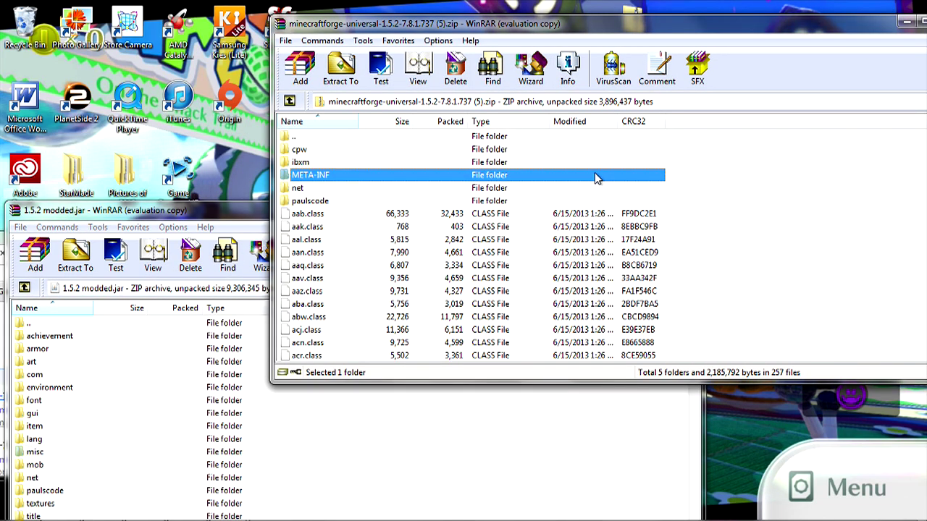
pyautogui.hotkey('ctrl', 'a')
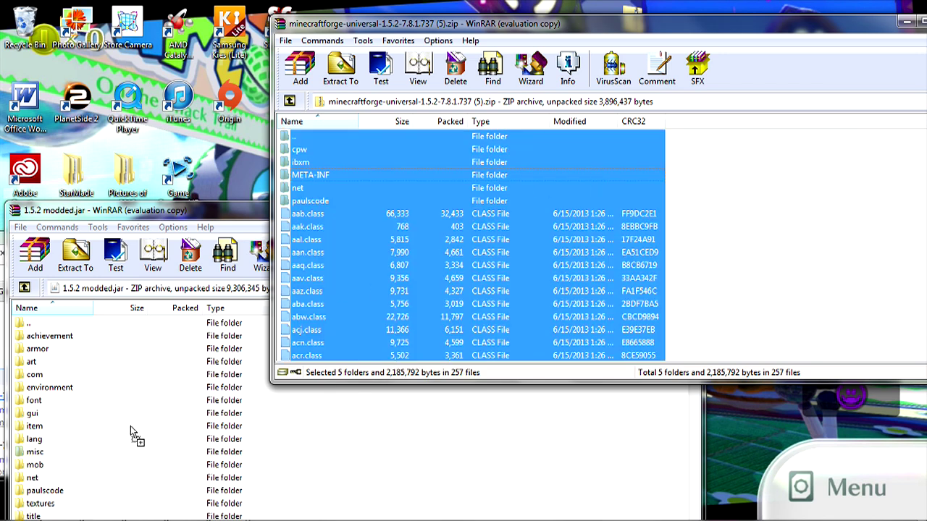
pyautogui.moveTo(130, 425); pyautogui.dragTo(130, 425)
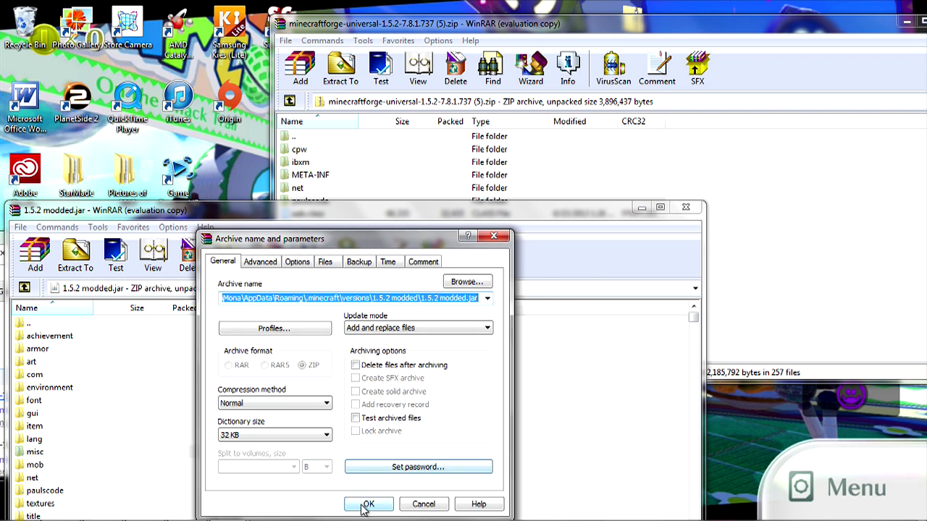
pyautogui.click(365, 505)
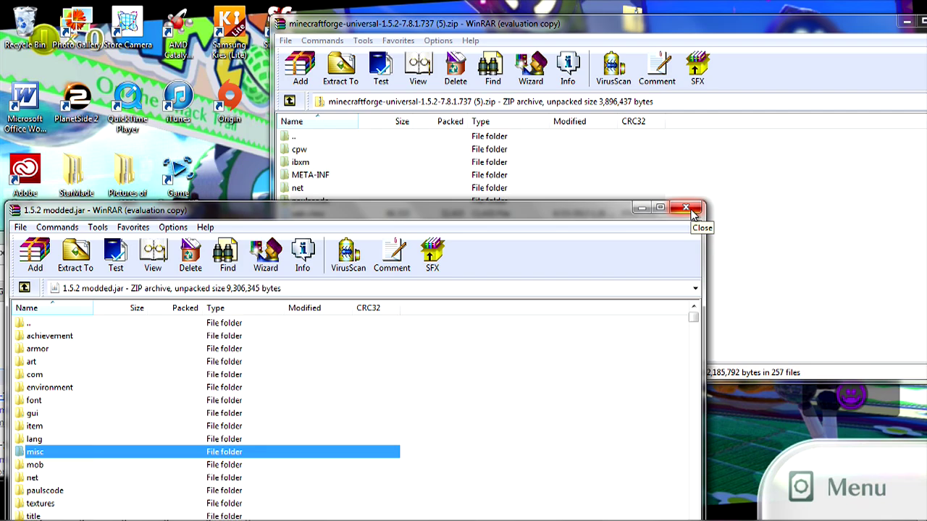
pyautogui.moveTo(619, 210); pyautogui.dragTo(612, 135)
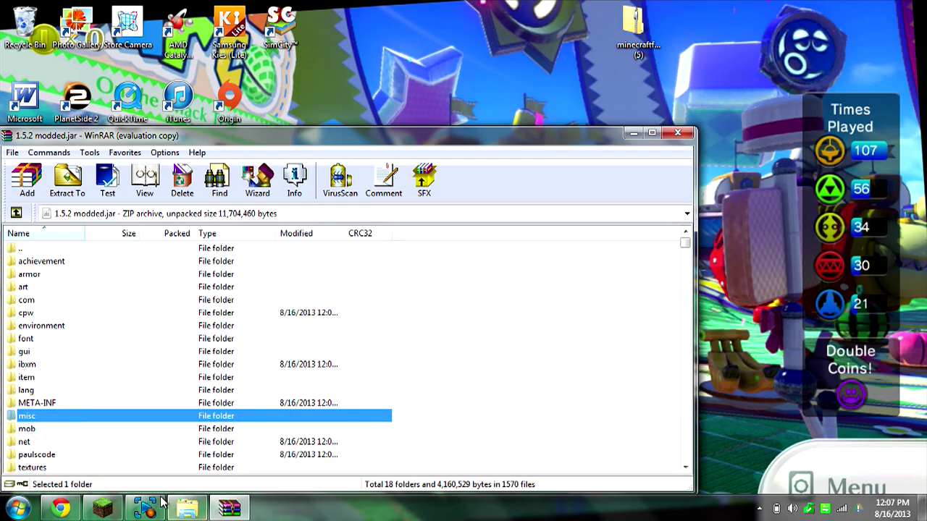
# Return to the Aether II forum thread in Chrome and download aether_1.5.2_1.0.zip from MediaFire, skipping the AdF.ly ad
pyautogui.click(61, 508)
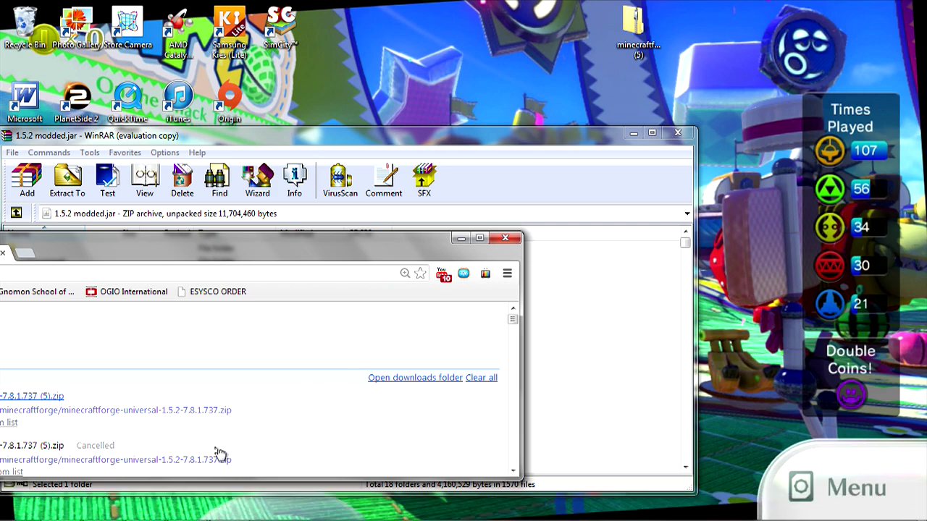
pyautogui.moveTo(362, 233); pyautogui.dragTo(407, 132)
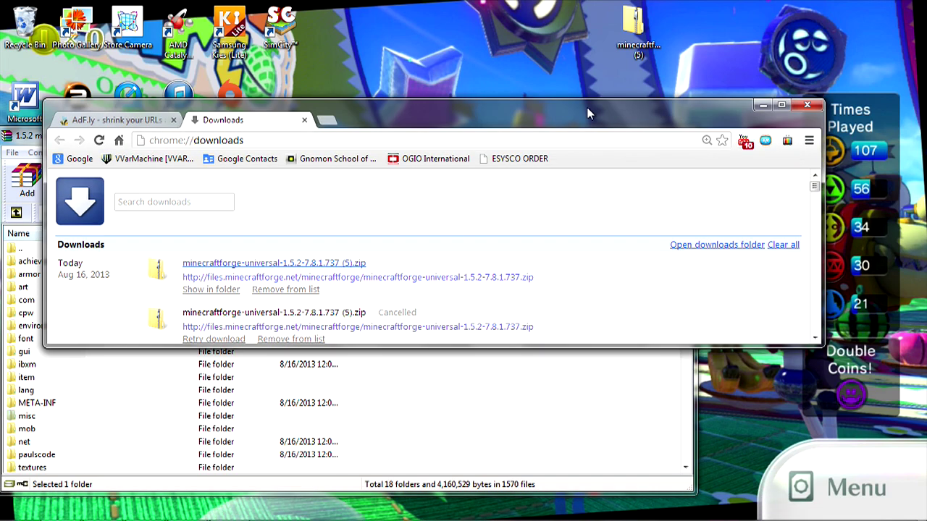
pyautogui.click(119, 120)
pyautogui.click(60, 141)
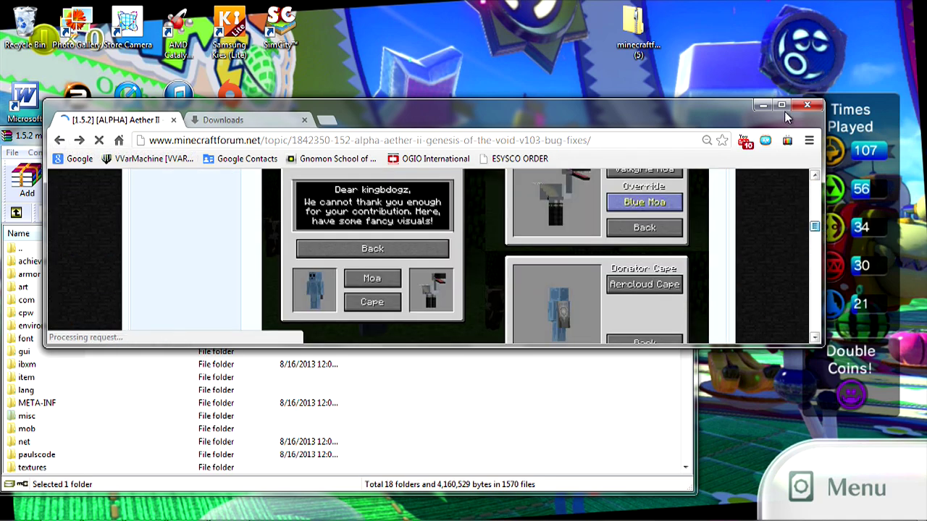
pyautogui.click(781, 107)
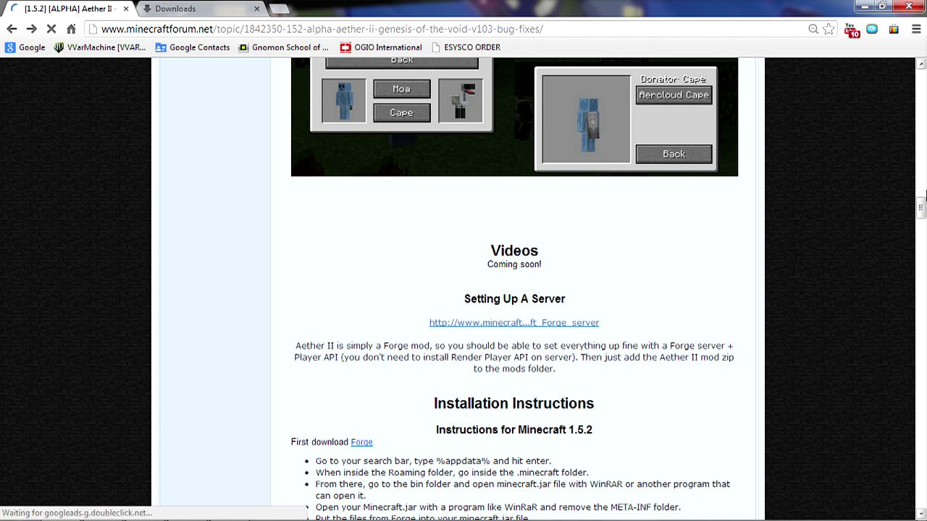
pyautogui.moveTo(921, 208); pyautogui.dragTo(921, 232)
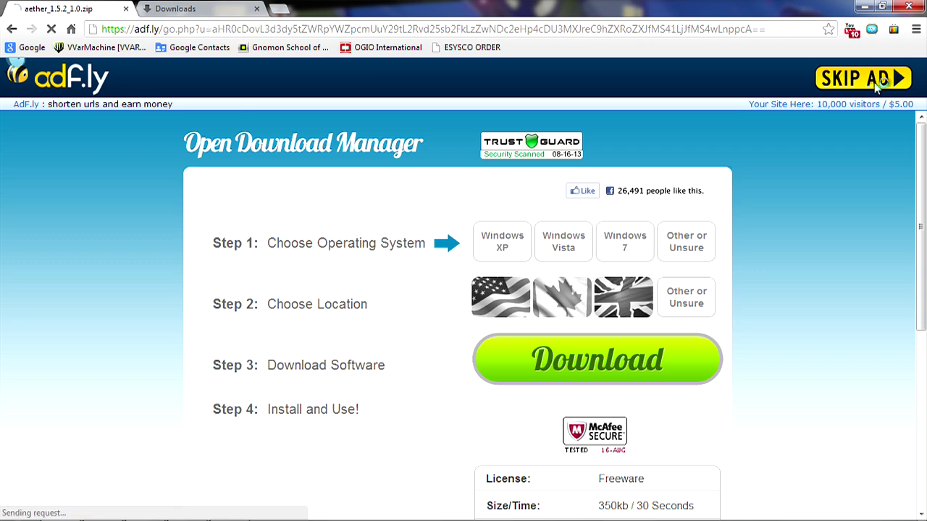
pyautogui.click(872, 85)
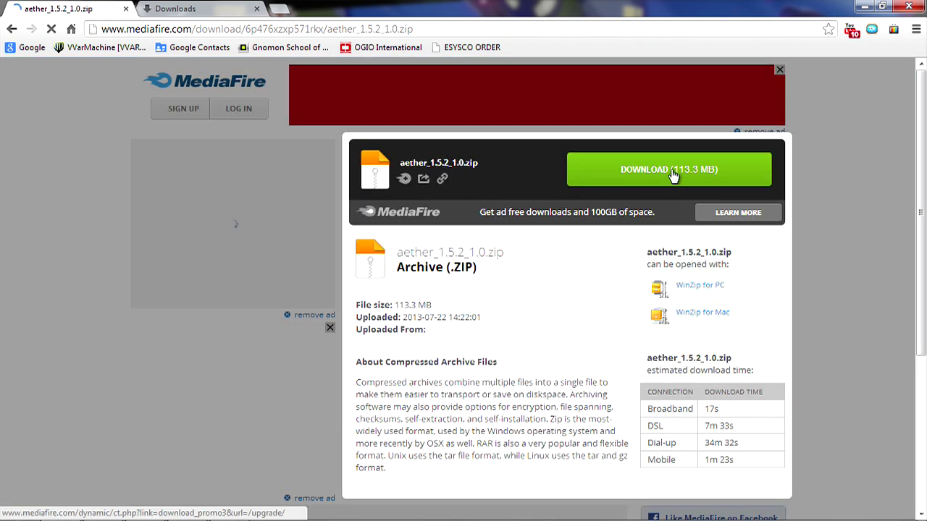
pyautogui.click(672, 168)
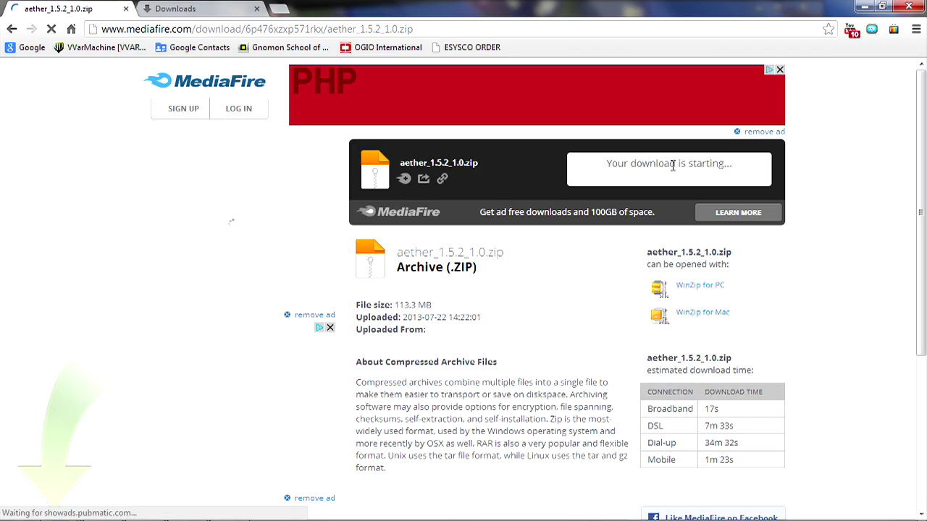
# Move the MediaFire browser window aside and close the iLivid pop-up window
pyautogui.moveTo(420, 11); pyautogui.dragTo(468, 184)
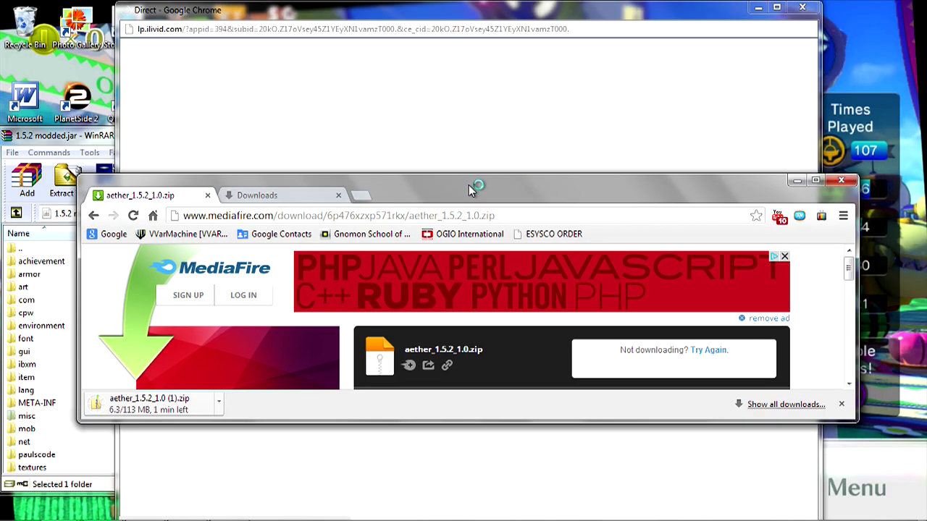
pyautogui.moveTo(468, 185); pyautogui.dragTo(478, 154)
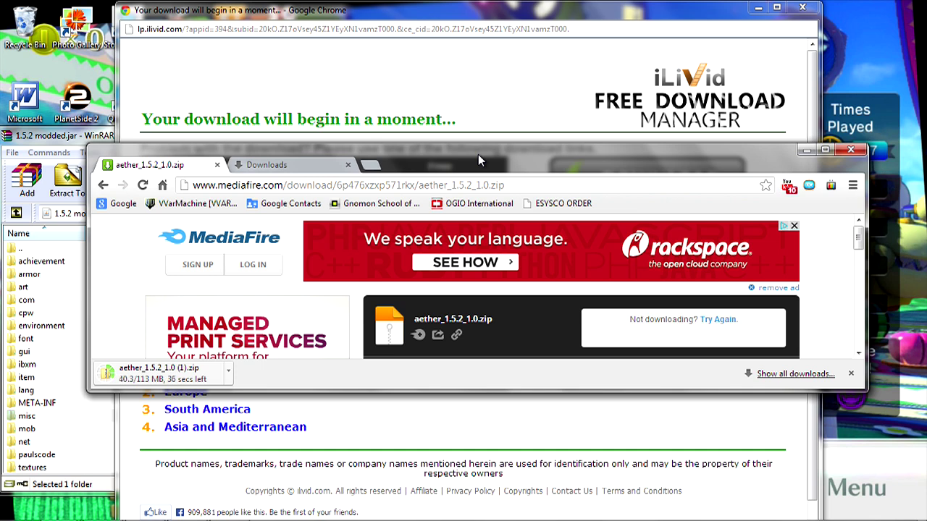
pyautogui.click(508, 15)
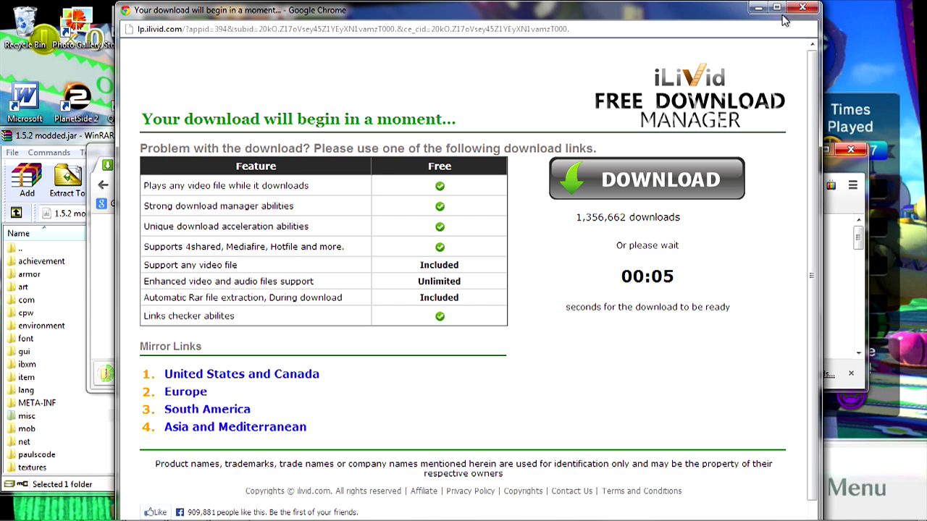
pyautogui.moveTo(768, 10); pyautogui.dragTo(767, 298)
pyautogui.moveTo(844, 290); pyautogui.dragTo(832, 391)
pyautogui.click(802, 383)
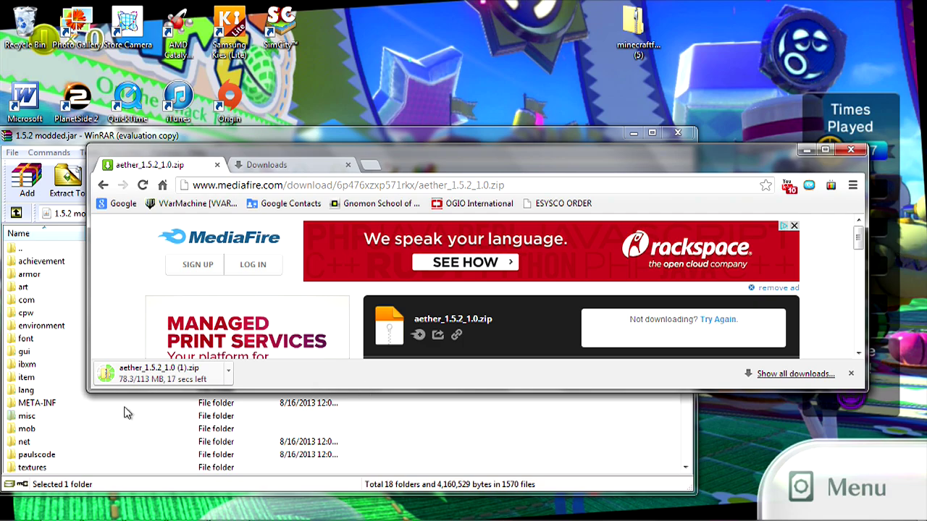
# Close the 1.5.2 modded.jar archive in WinRAR and bring up the 1.5.2 modded folder in Windows Explorer
pyautogui.moveTo(455, 167); pyautogui.dragTo(533, 29)
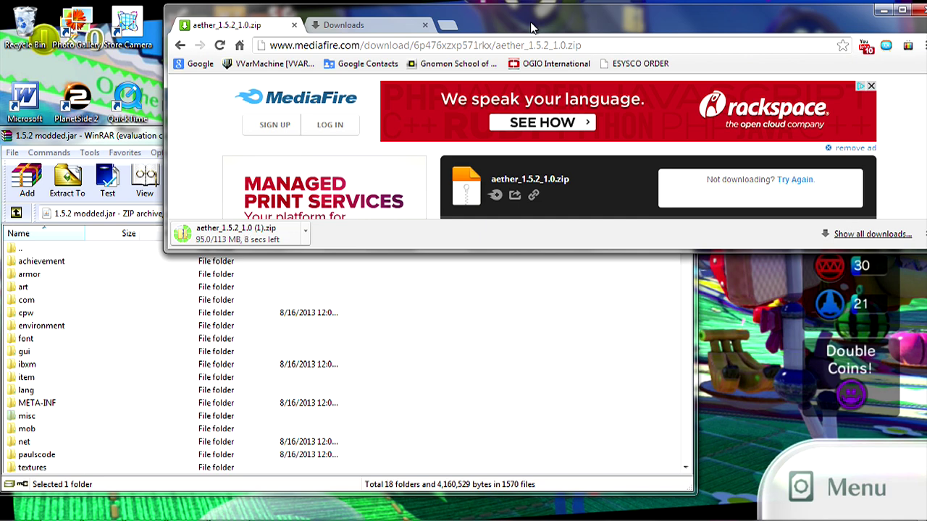
pyautogui.click(64, 139)
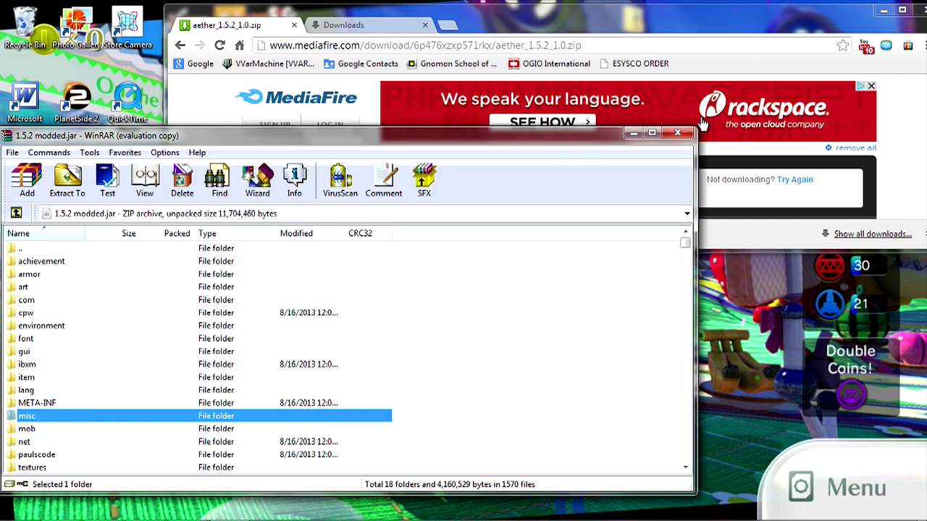
pyautogui.click(677, 133)
pyautogui.moveTo(262, 516)
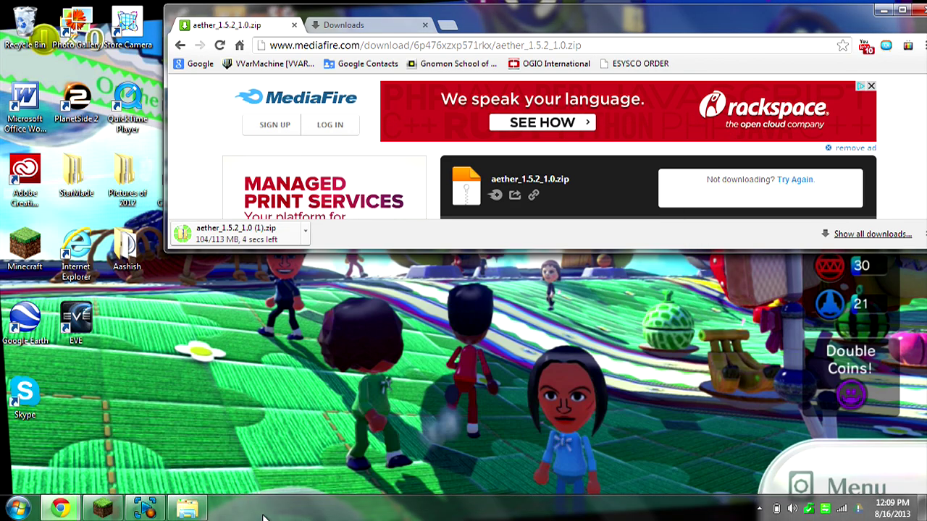
pyautogui.click(187, 509)
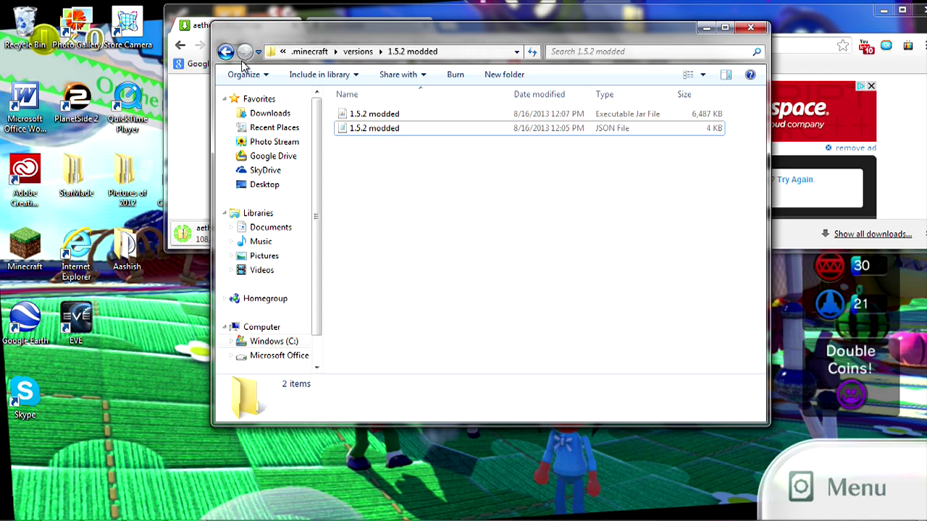
# Go back to the .minecraft folder and move its window down to uncover the windows behind it
pyautogui.click(225, 51)
pyautogui.click(225, 52)
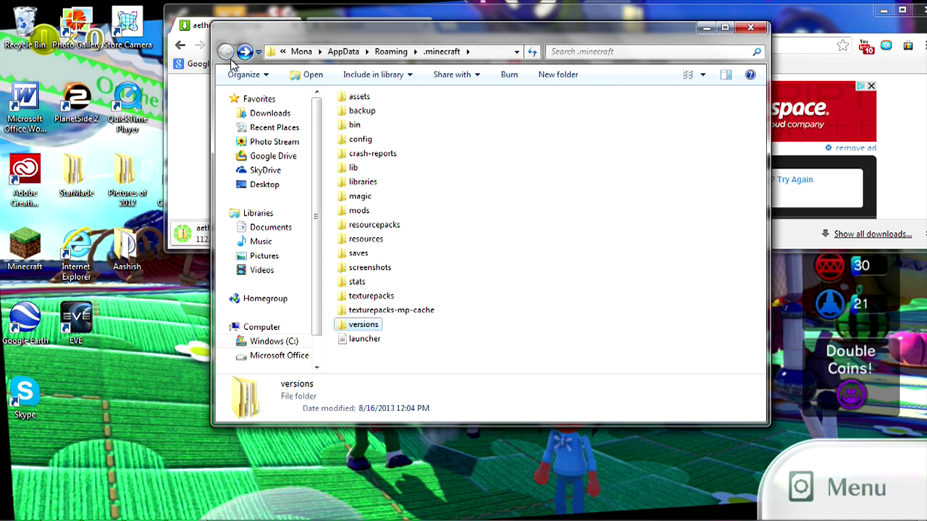
pyautogui.moveTo(474, 35); pyautogui.dragTo(466, 236)
pyautogui.click(557, 252)
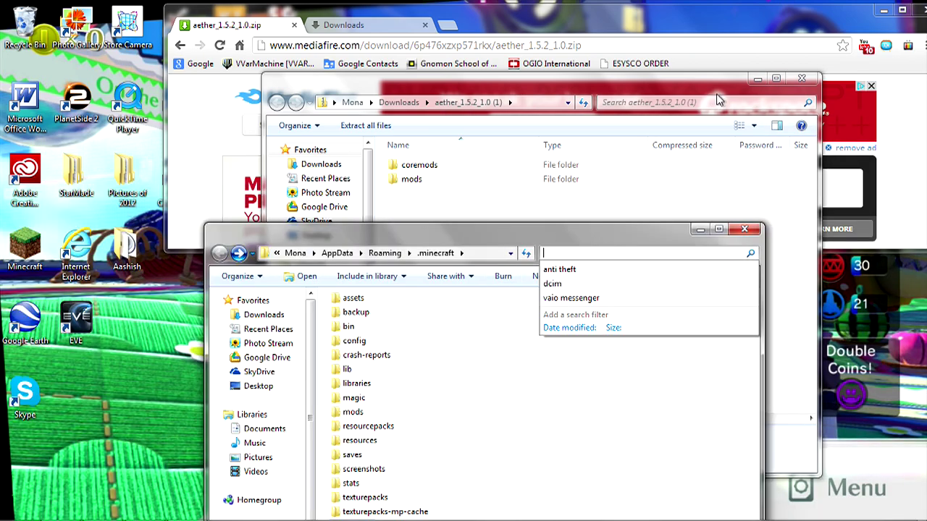
# Close the aether_1.5.2_1.0 (1) zip folder window and clear the Chrome window off the desktop
pyautogui.click(809, 82)
pyautogui.click(802, 78)
pyautogui.click(920, 10)
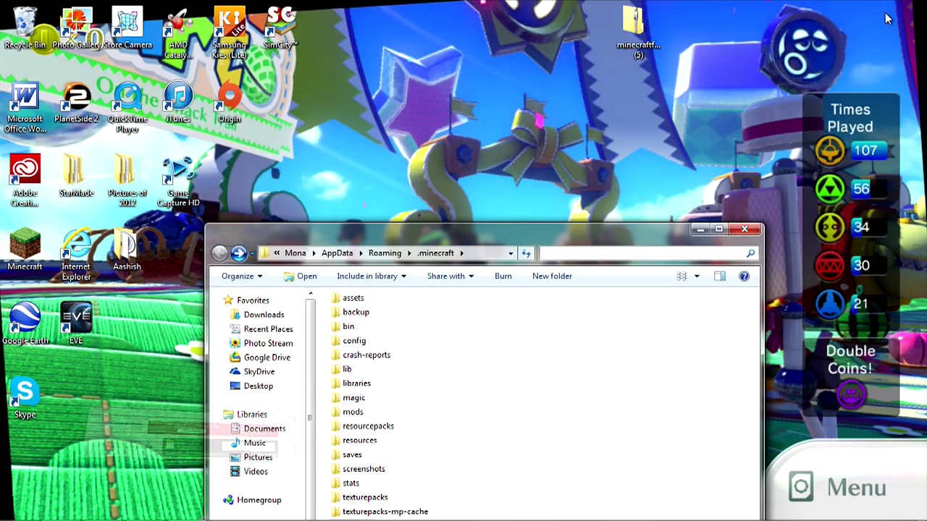
# Start the Minecraft launcher and log in with the account e-mail and password
pyautogui.click(47, 250)
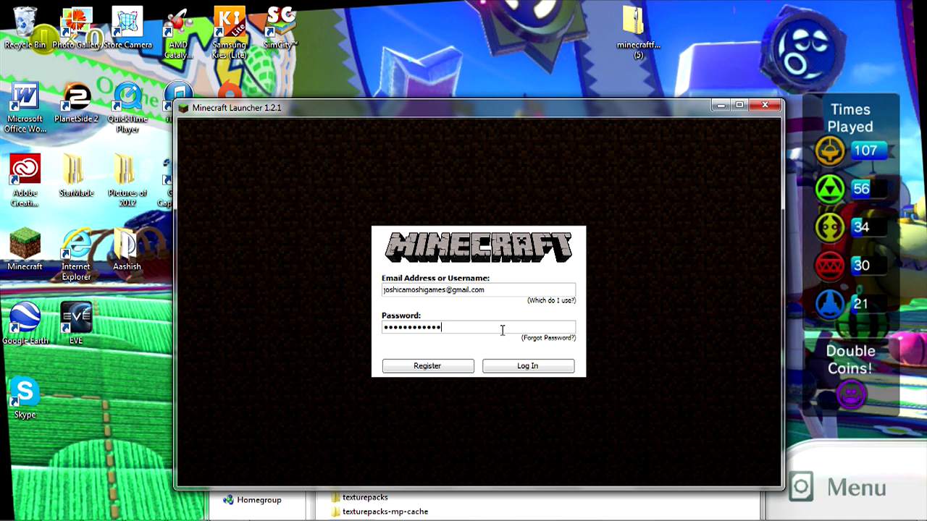
pyautogui.press('Return')
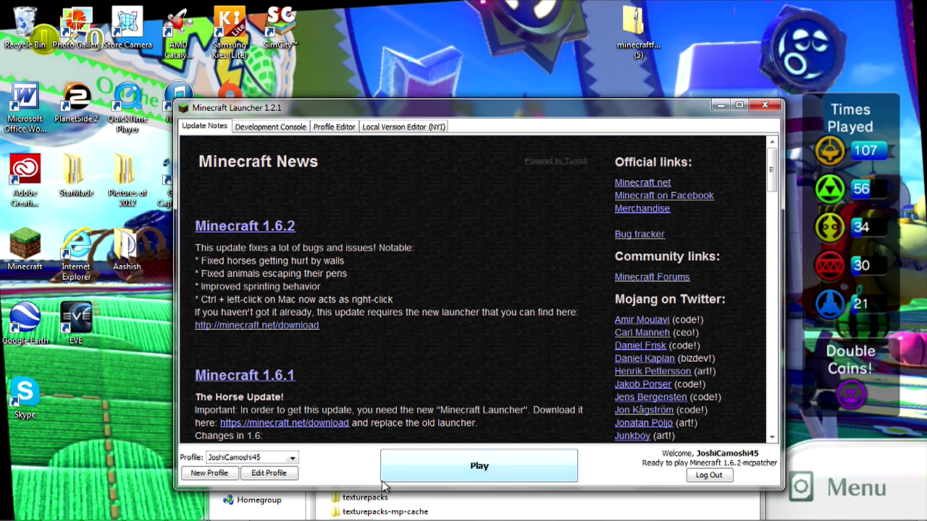
pyautogui.click(272, 459)
pyautogui.click(272, 463)
pyautogui.click(272, 459)
pyautogui.click(272, 464)
pyautogui.click(265, 459)
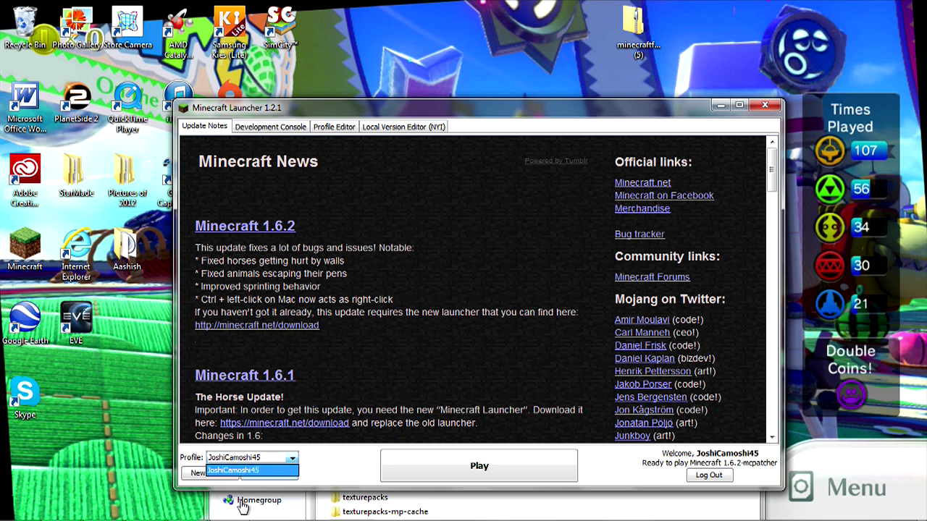
pyautogui.click(293, 465)
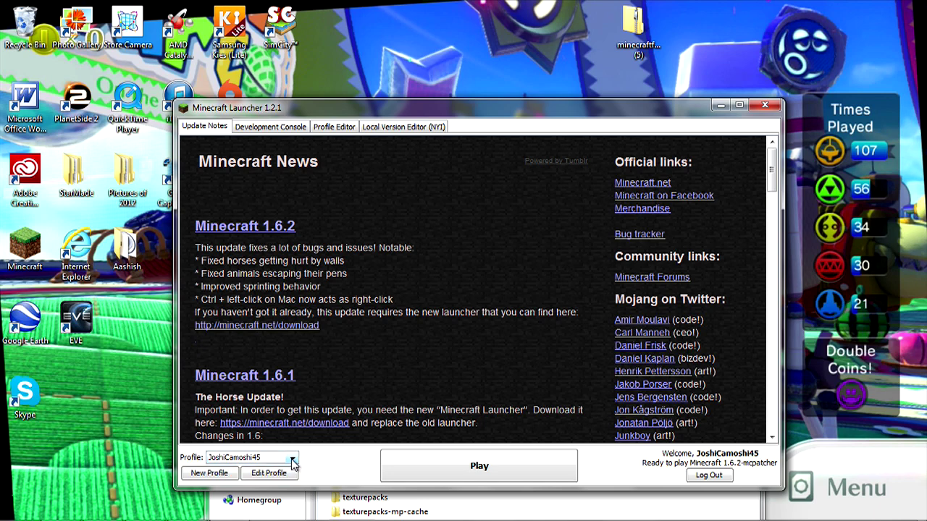
# Create a new launcher profile and name it Aether II
pyautogui.click(215, 477)
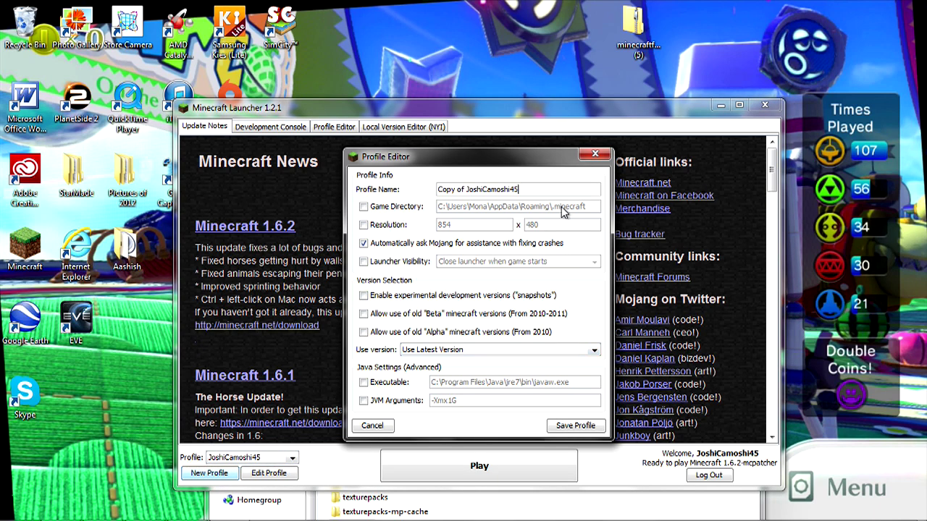
pyautogui.press('BackSpace')
pyautogui.press('BackSpace')
pyautogui.press('BackSpace')
pyautogui.press('BackSpace')
pyautogui.press('BackSpace')
pyautogui.press('BackSpace')
pyautogui.press('BackSpace')
pyautogui.press('BackSpace')
pyautogui.press('BackSpace')
pyautogui.press('BackSpace')
pyautogui.press('BackSpace')
pyautogui.press('BackSpace')
pyautogui.press('BackSpace')
pyautogui.press('BackSpace')
pyautogui.press('BackSpace')
pyautogui.press('BackSpace')
pyautogui.press('BackSpace')
pyautogui.press('BackSpace')
pyautogui.press('BackSpace')
pyautogui.press('BackSpace')
pyautogui.write('Aether II')
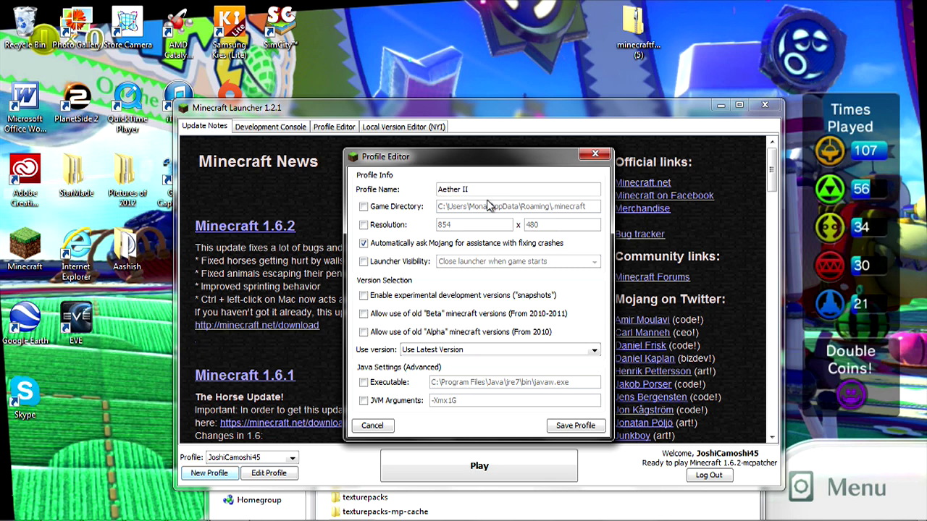
# Set the new profile to use version release 1.5.2 modded and save it
pyautogui.click(449, 350)
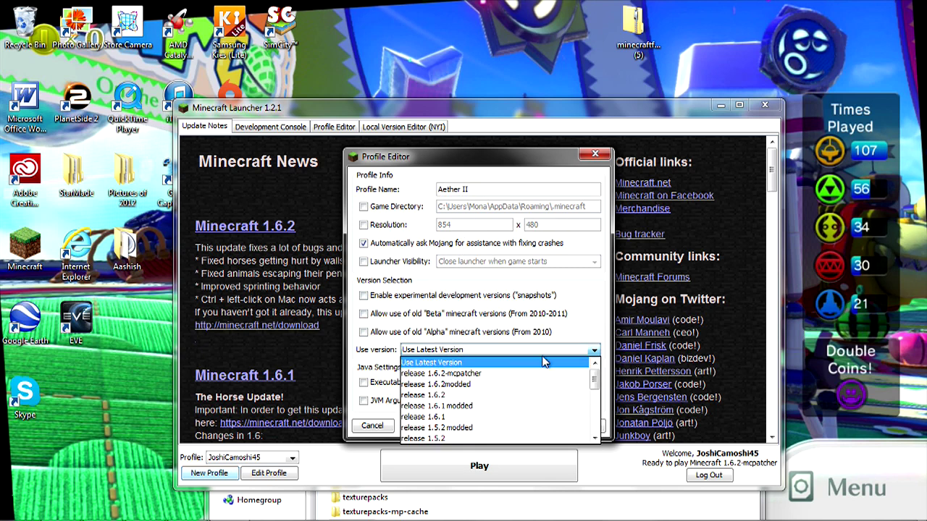
pyautogui.moveTo(594, 370)
pyautogui.mouseDown()
pyautogui.moveTo(594, 399)
pyautogui.moveTo(593, 387)
pyautogui.mouseUp()
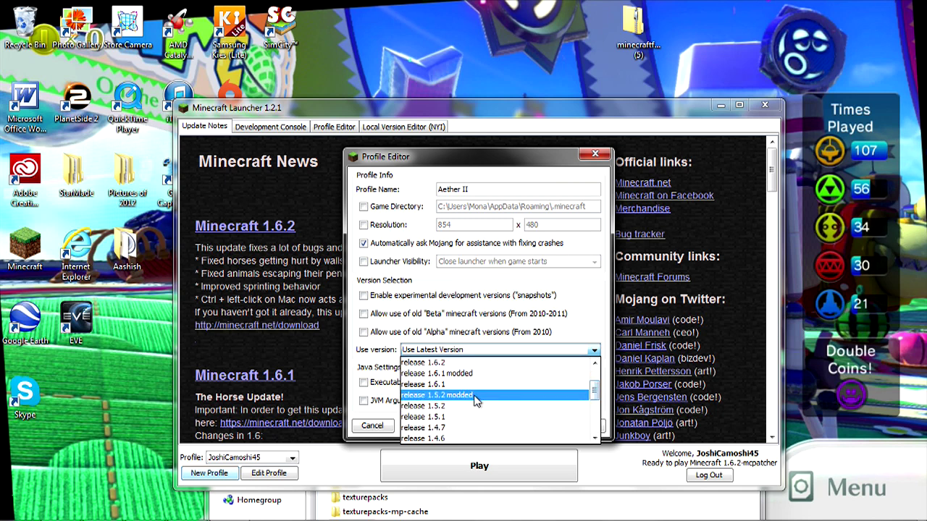
pyautogui.click(476, 399)
pyautogui.click(579, 427)
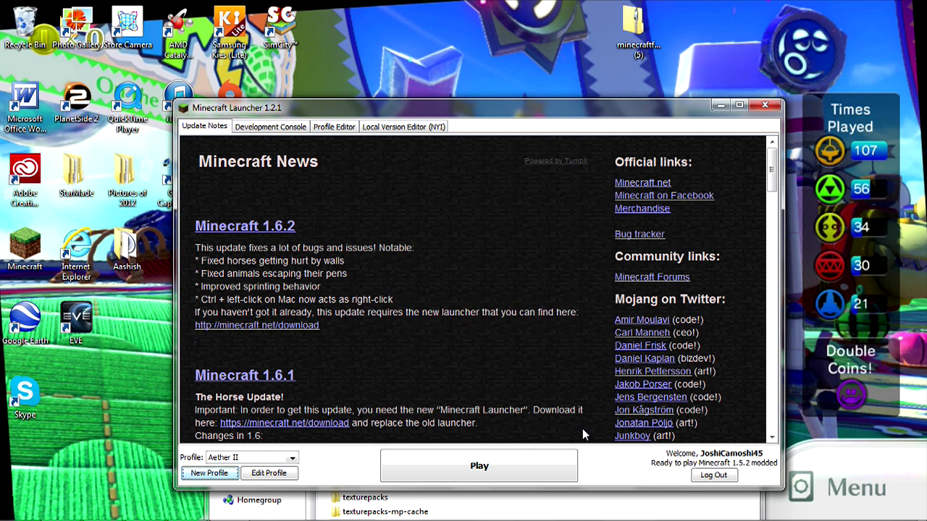
# Start the game with the Aether II profile and minimize the .minecraft folder window while it loads
pyautogui.click(491, 478)
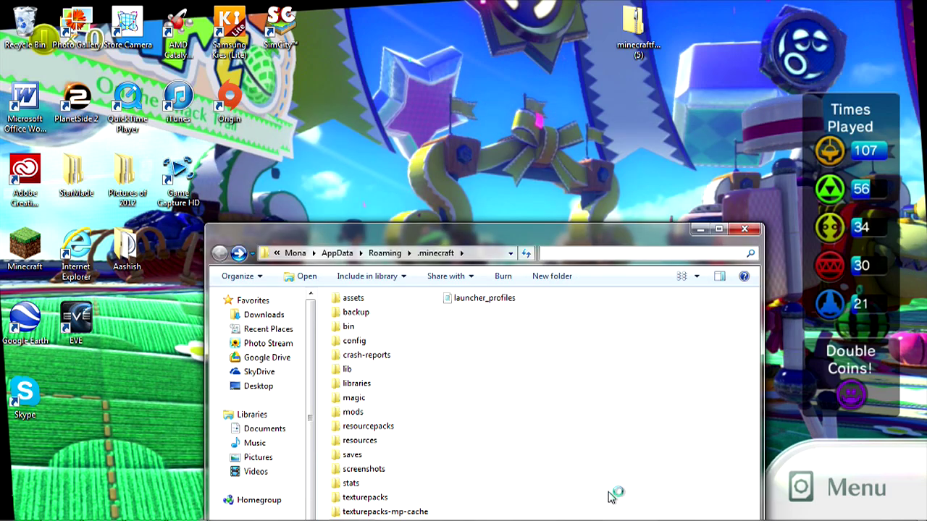
pyautogui.moveTo(497, 239); pyautogui.dragTo(445, 41)
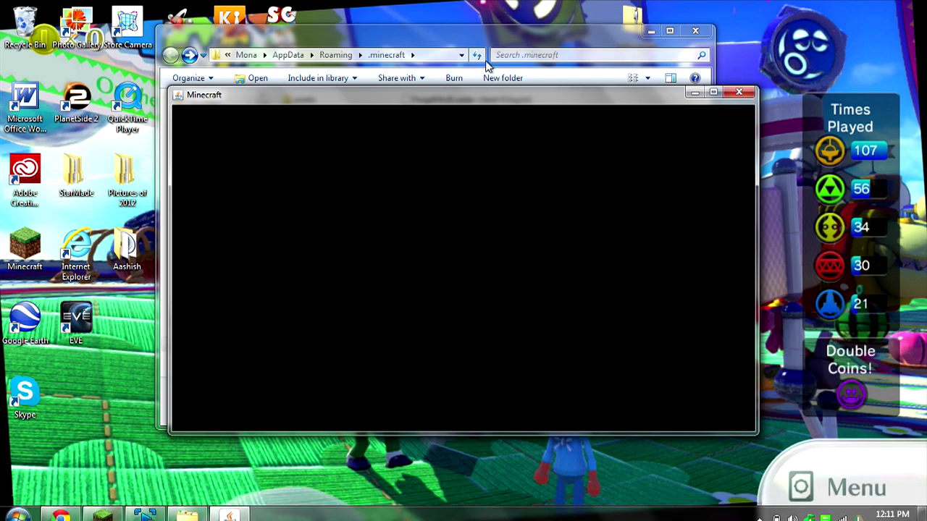
pyautogui.moveTo(377, 43); pyautogui.dragTo(418, 58)
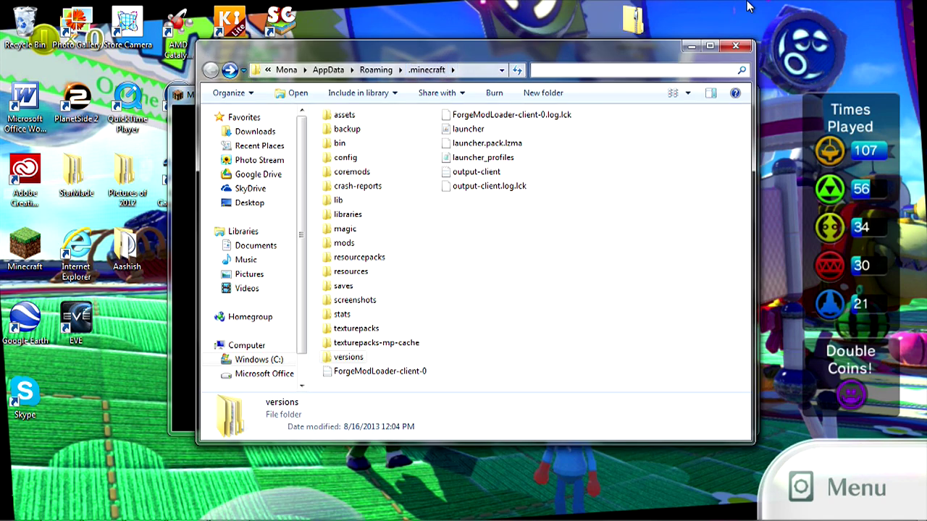
pyautogui.click(693, 43)
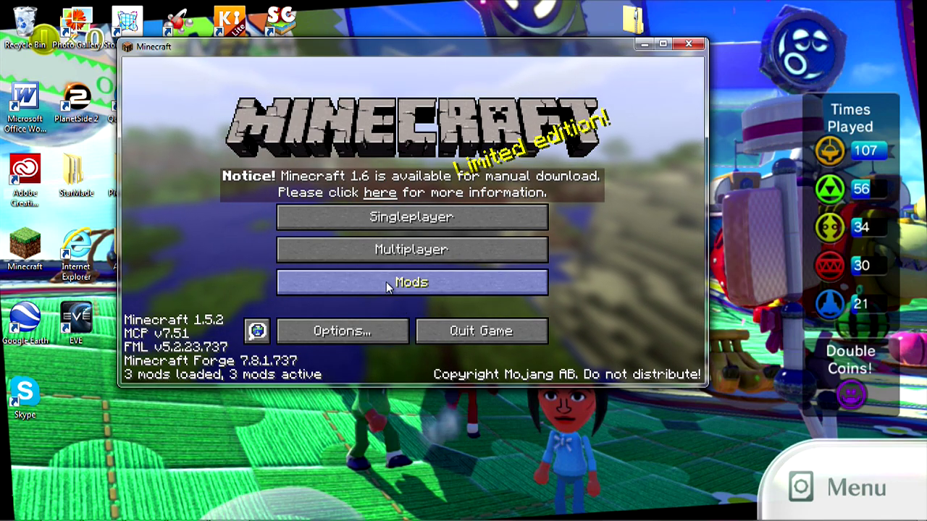
# Check the in-game mod list for Forge, return to the title screen and quit the game
pyautogui.click(395, 285)
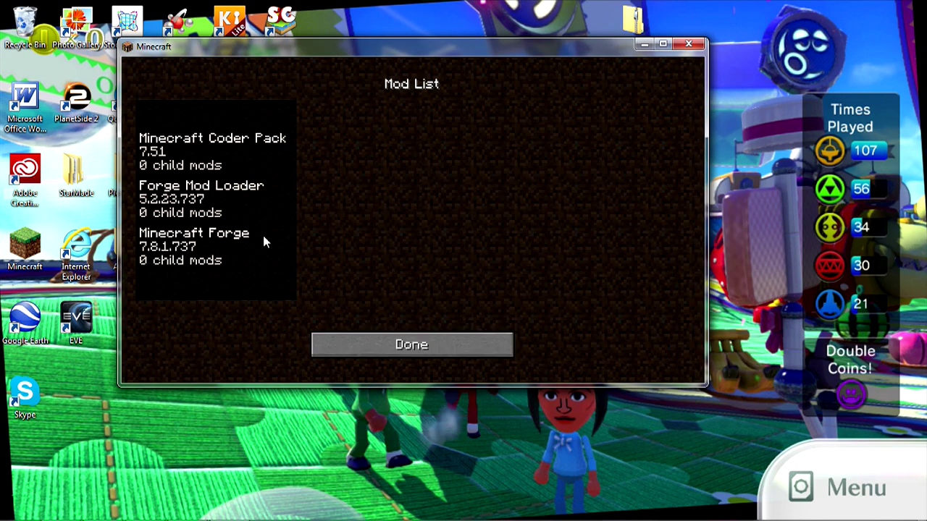
pyautogui.click(507, 346)
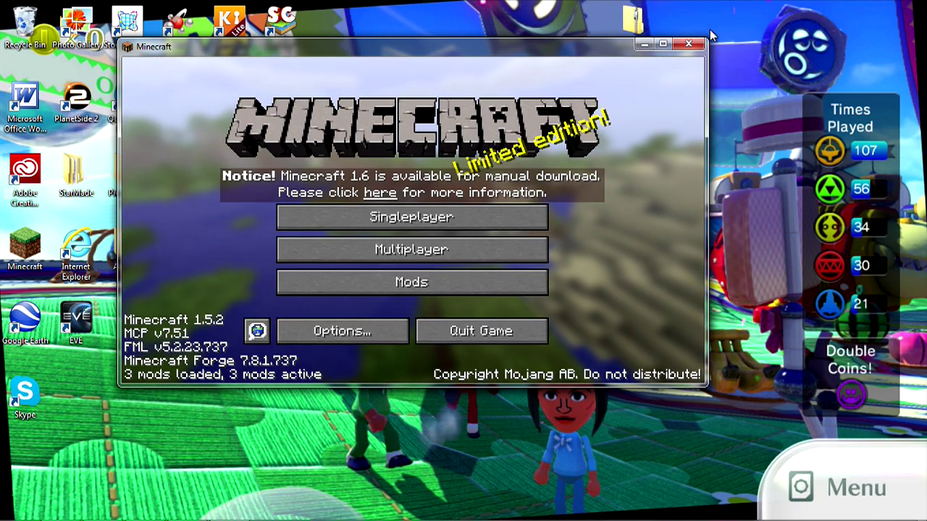
pyautogui.click(497, 332)
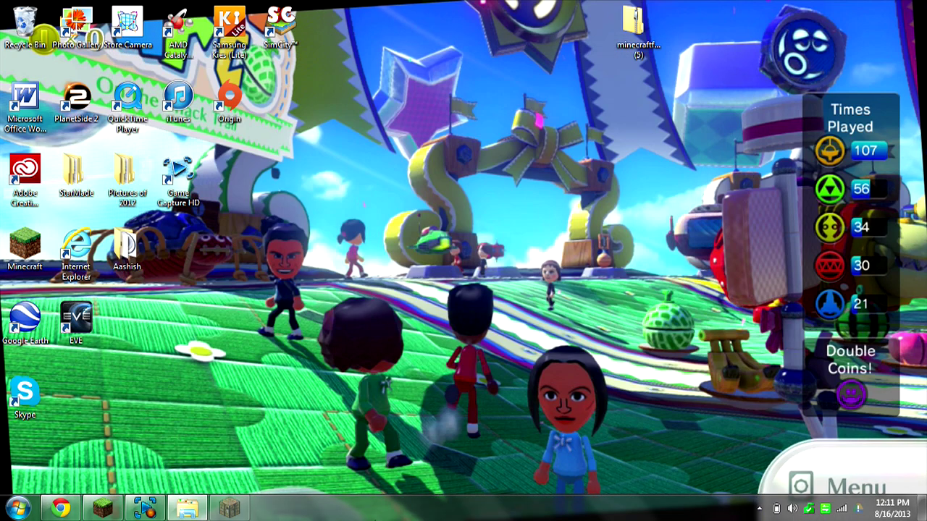
# Restore the .minecraft folder, copy aether_1.5.2_1.0 (1).zip from Chrome's downloads list to the desktop, and close the browser tabs
pyautogui.click(187, 510)
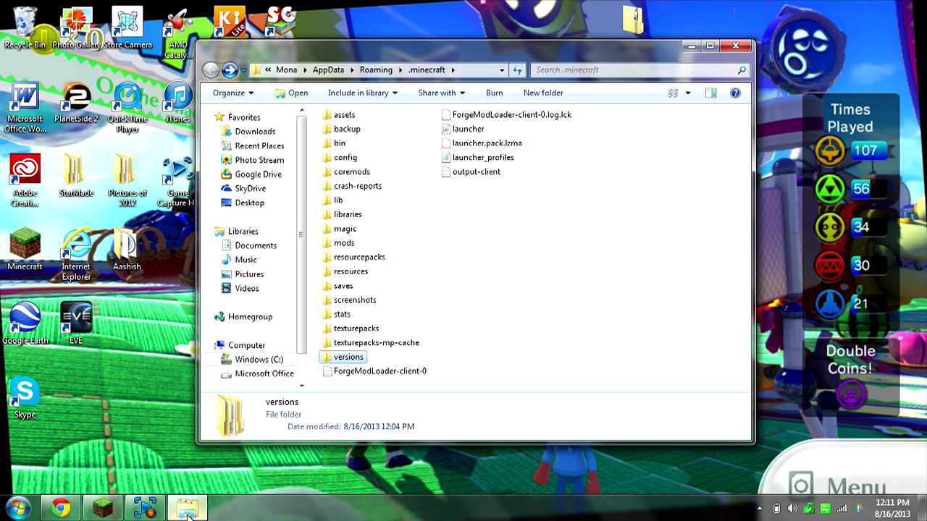
pyautogui.click(60, 508)
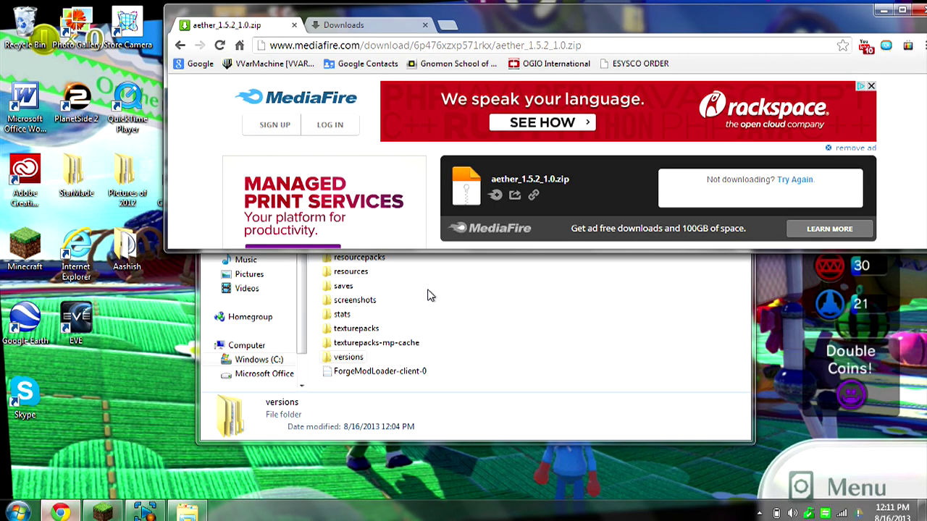
pyautogui.click(347, 25)
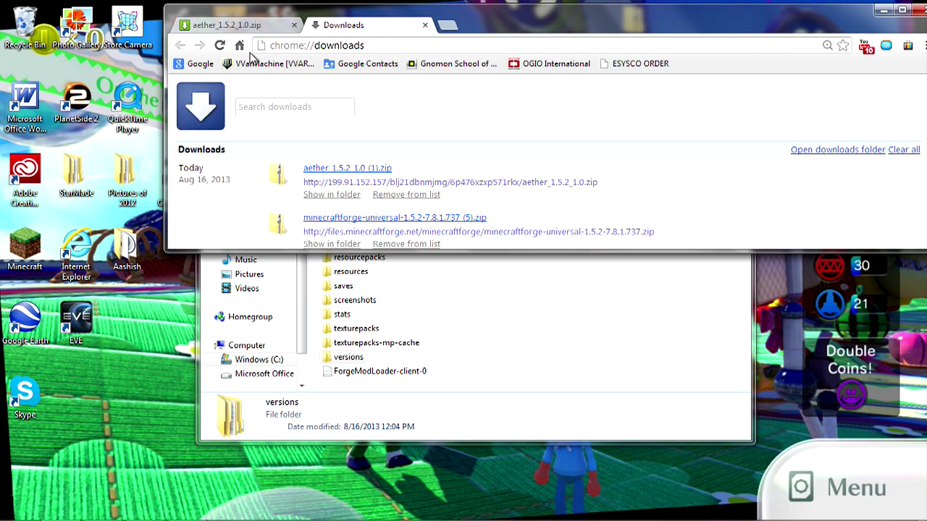
pyautogui.moveTo(558, 22); pyautogui.dragTo(385, 145)
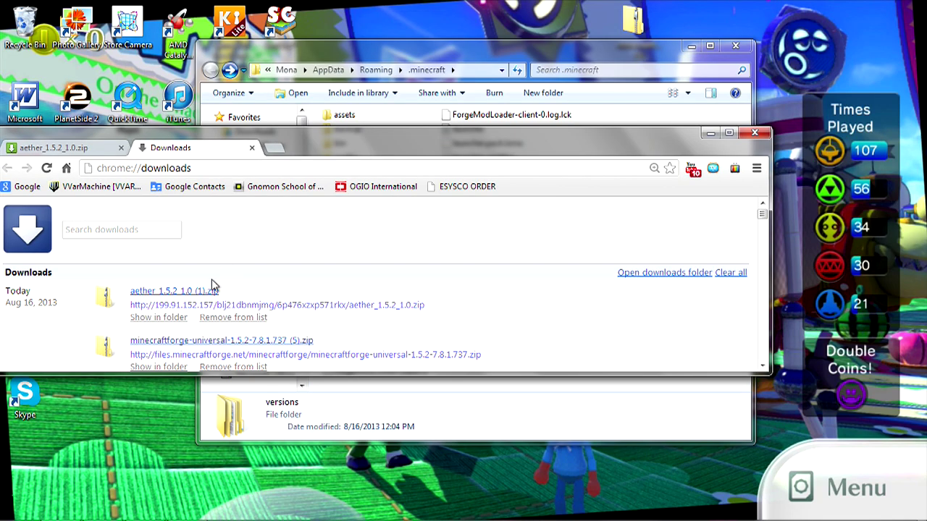
pyautogui.moveTo(210, 292); pyautogui.dragTo(720, 98)
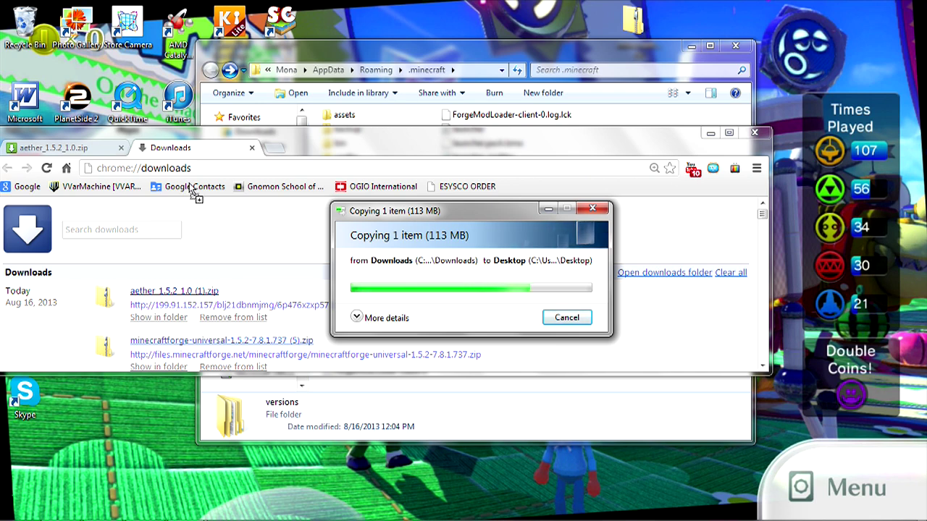
pyautogui.click(121, 148)
pyautogui.click(121, 148)
# Open the desktop copy of the aether zip in WinRAR and place it beside the .minecraft folder window
pyautogui.moveTo(608, 60); pyautogui.dragTo(497, 74)
pyautogui.rightClick(831, 45)
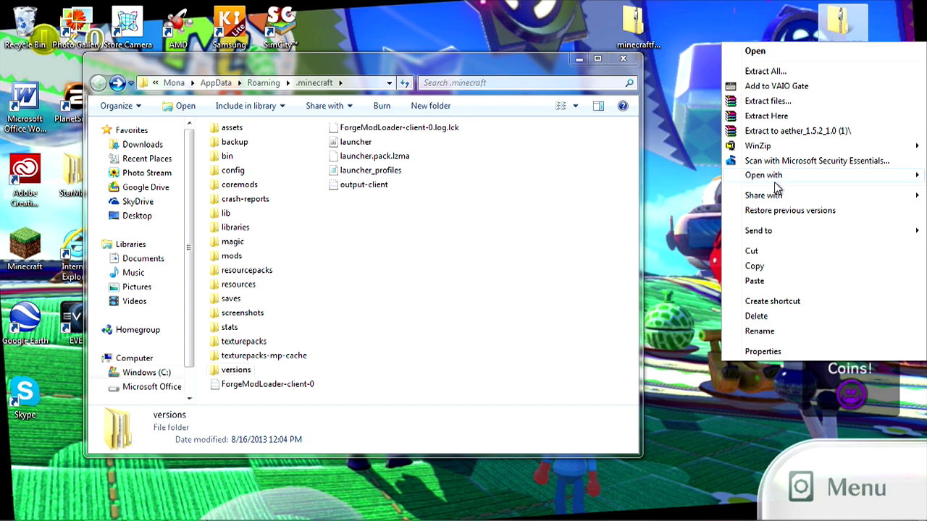
pyautogui.moveTo(777, 179)
pyautogui.click(674, 205)
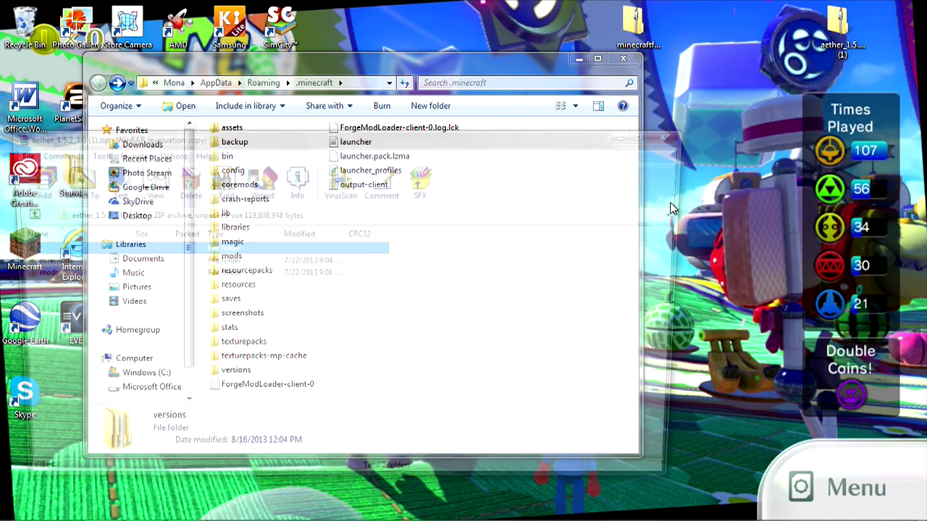
pyautogui.moveTo(604, 152); pyautogui.dragTo(926, 144)
# Copy the coremods and mods folders from the aether zip into .minecraft, merging them with the existing folders
pyautogui.hotkey('ctrl', 'a')
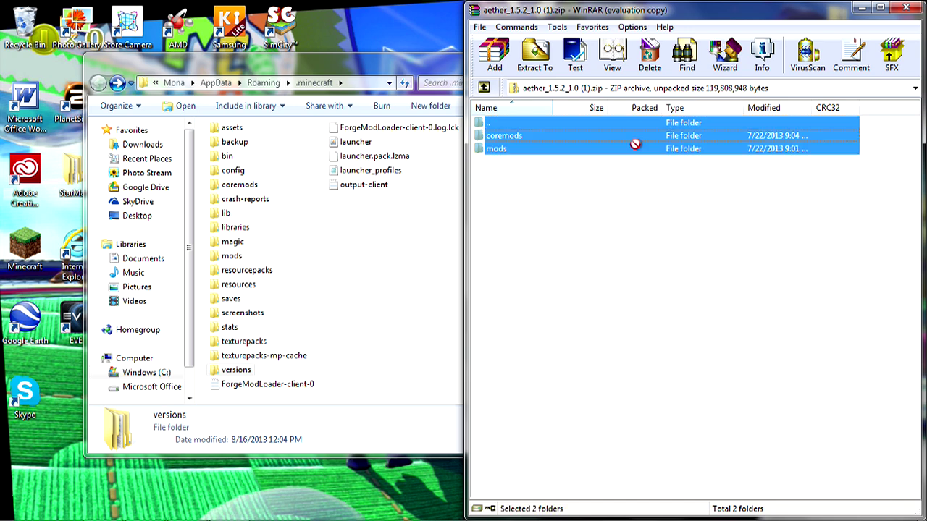
pyautogui.moveTo(562, 166); pyautogui.dragTo(327, 290)
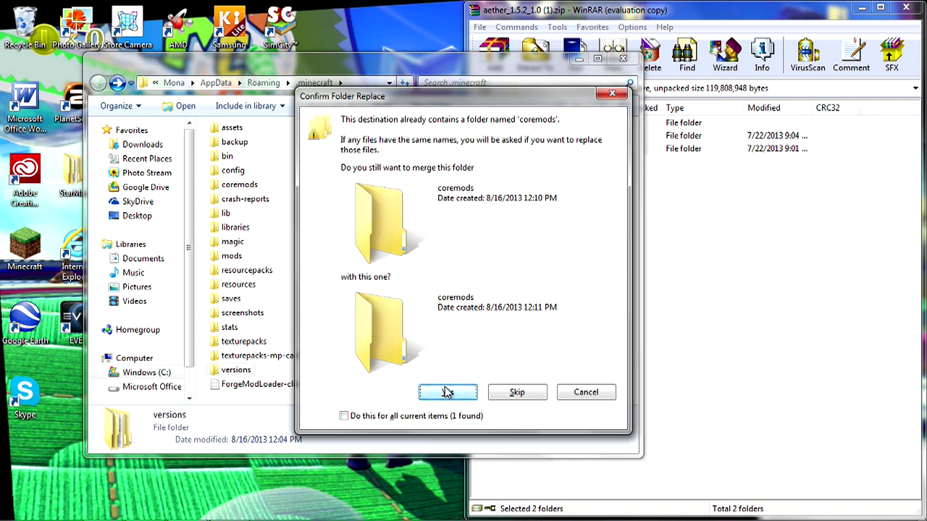
pyautogui.click(447, 393)
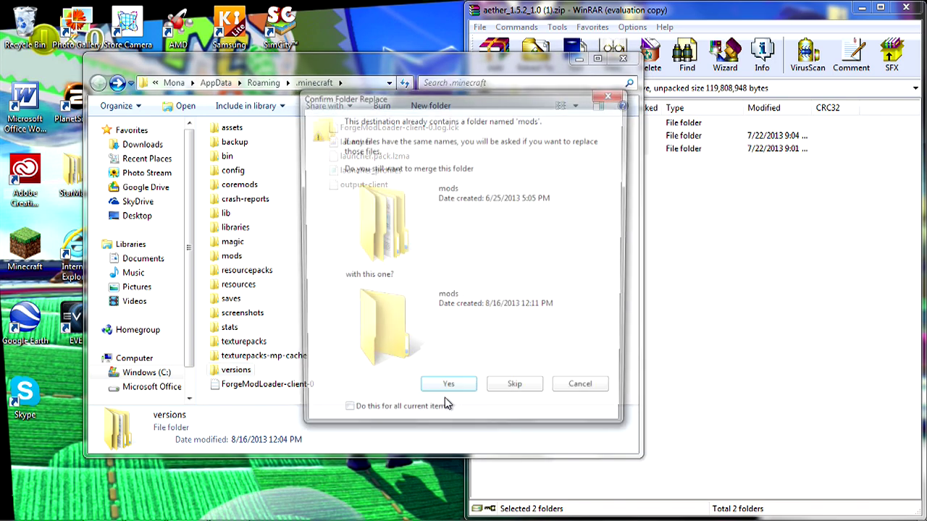
pyautogui.click(447, 394)
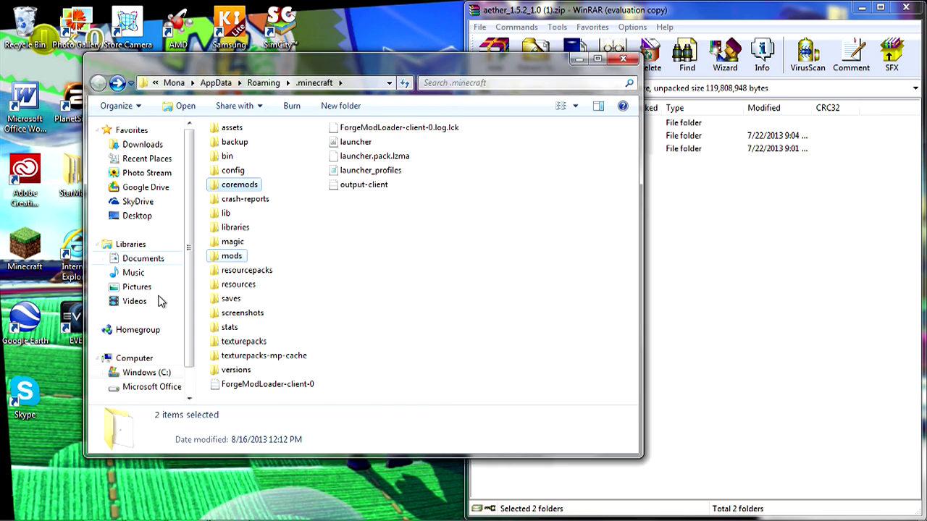
# Close the .minecraft folder window and the WinRAR archive window
pyautogui.click(622, 62)
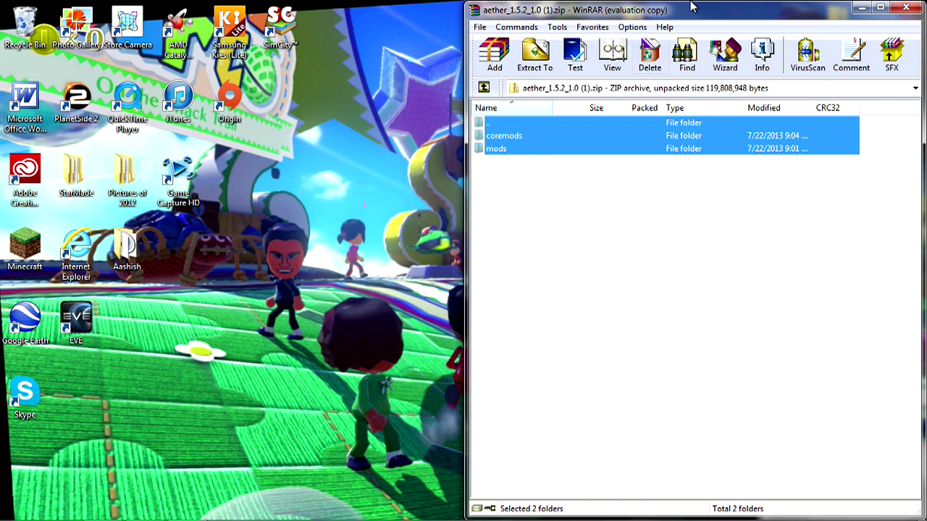
pyautogui.moveTo(692, 8); pyautogui.dragTo(429, 183)
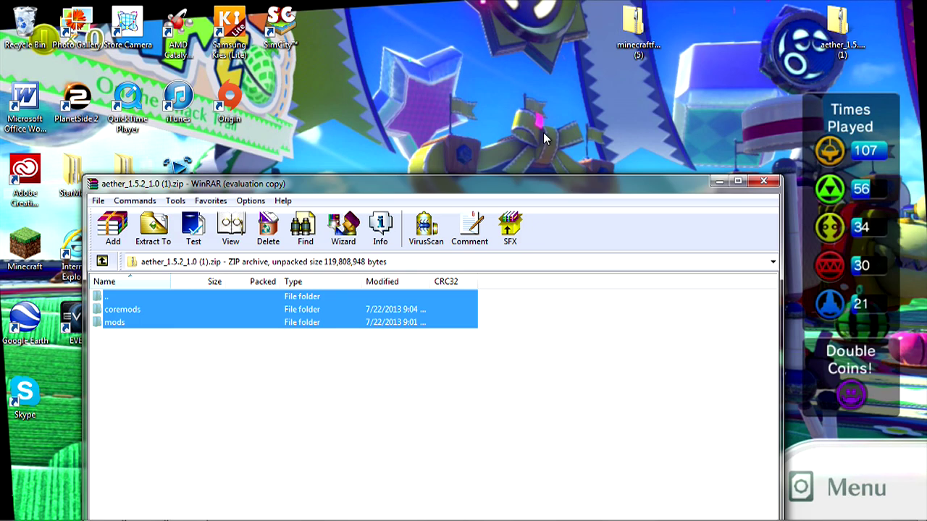
pyautogui.click(762, 182)
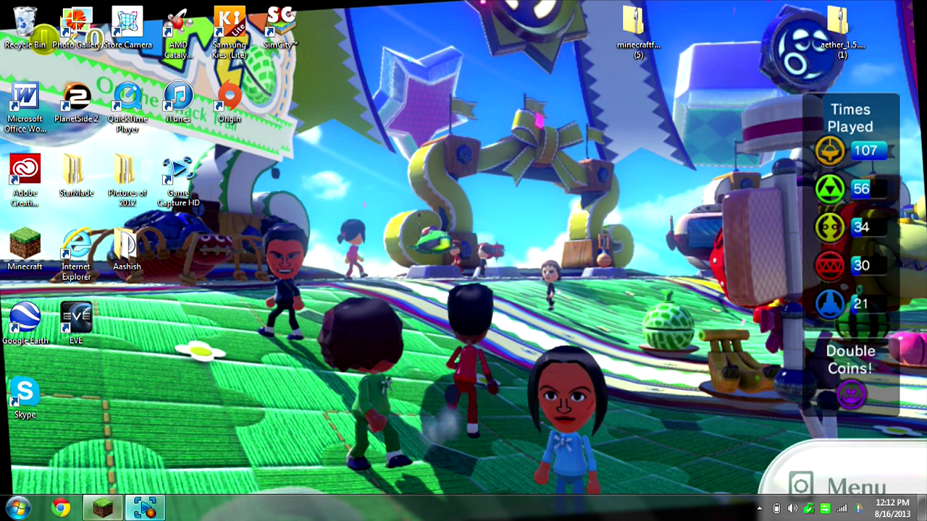
# Restore the Minecraft Launcher, choose the Aether II Tutorial profile and start the game
pyautogui.click(102, 508)
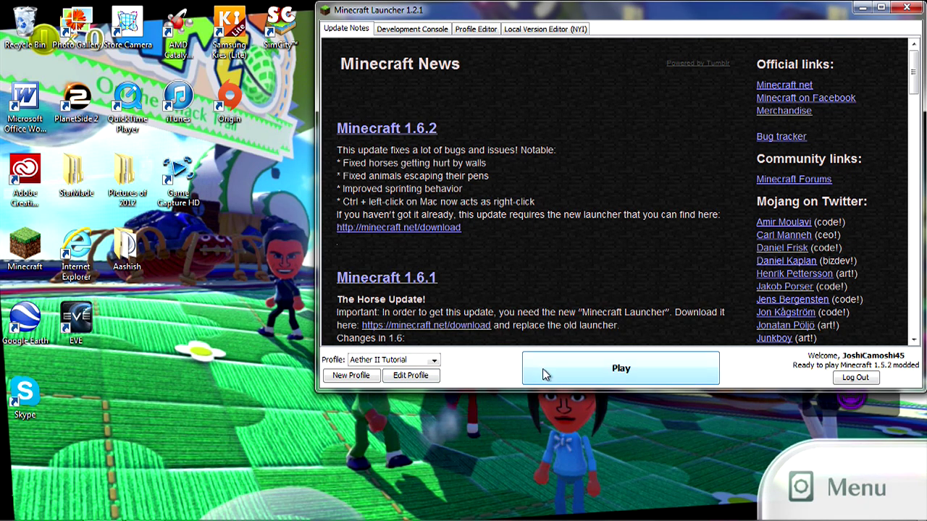
pyautogui.click(426, 362)
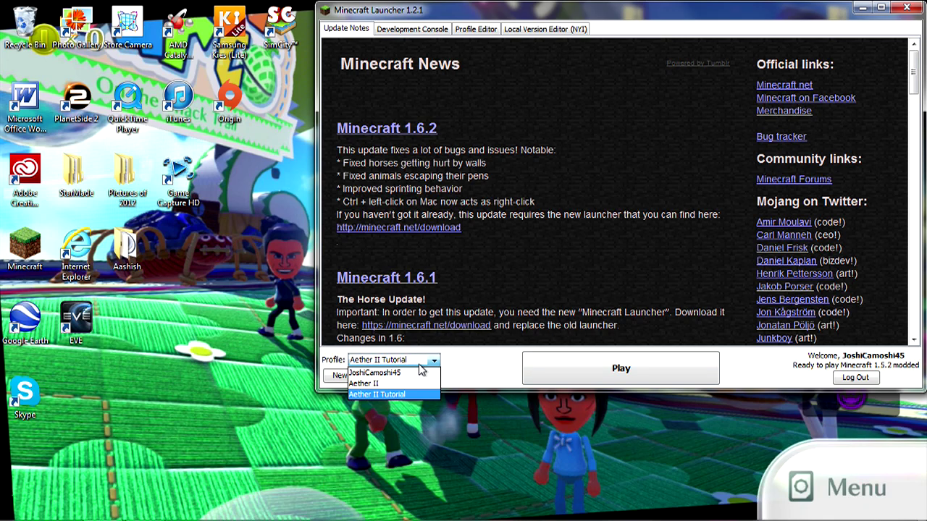
pyautogui.click(420, 394)
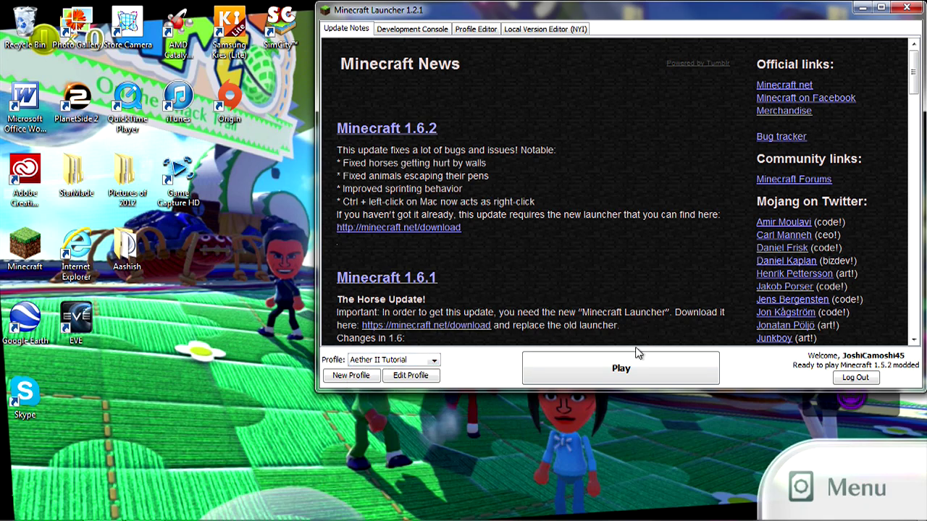
pyautogui.click(617, 370)
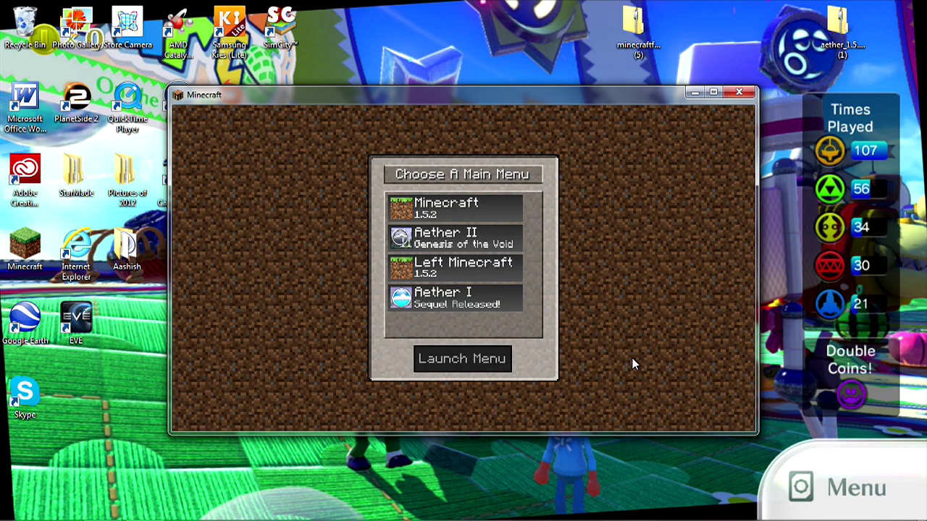
# Launch the Aether I main menu and load the most recently played New World in singleplayer
pyautogui.click(452, 300)
pyautogui.click(475, 362)
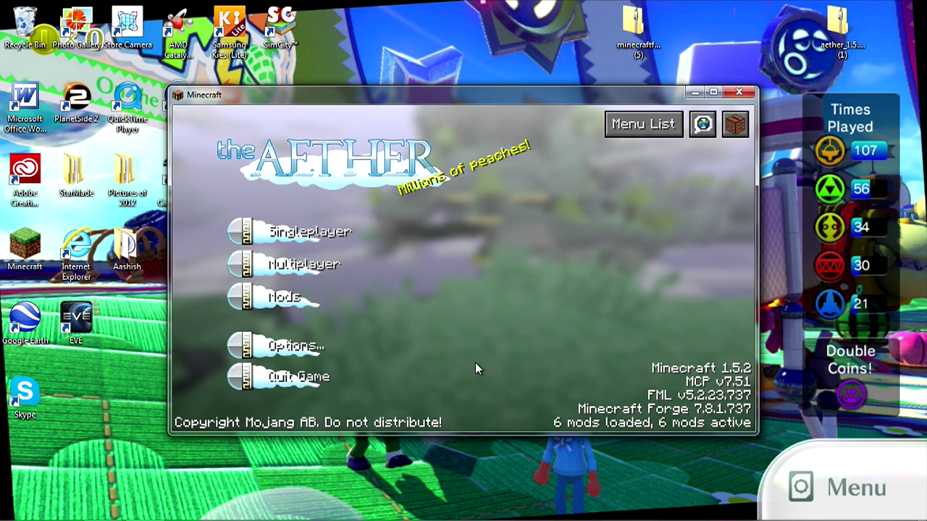
pyautogui.click(282, 233)
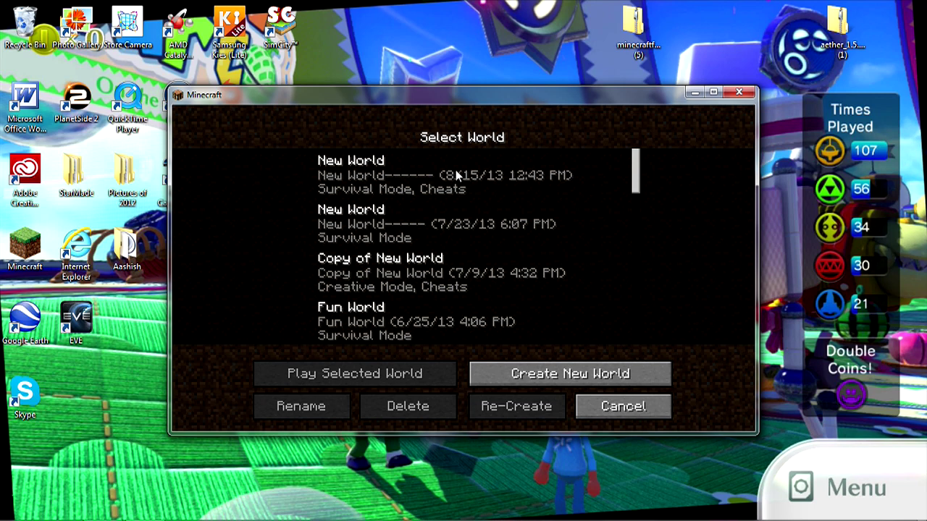
pyautogui.click(379, 381)
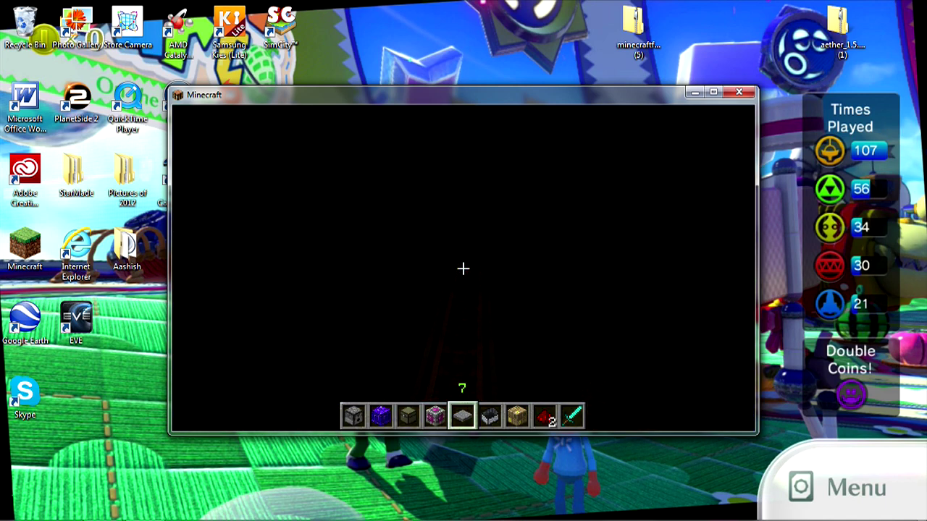
# Save the world, quit to the title screen and close the Minecraft game window
pyautogui.press('Escape')
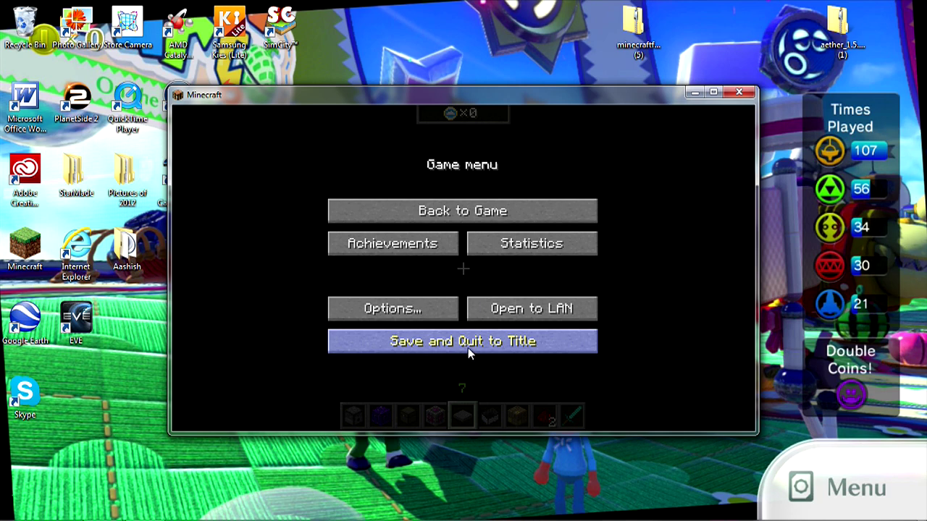
pyautogui.click(469, 350)
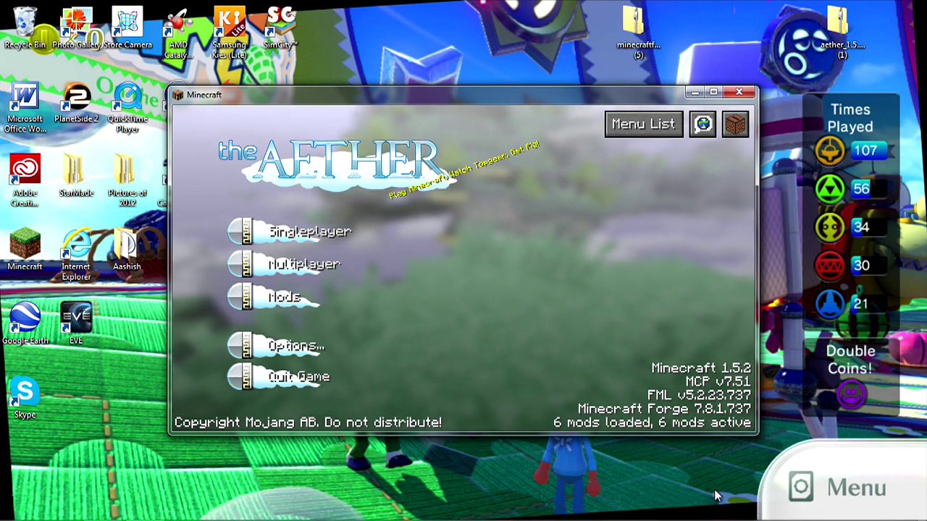
pyautogui.click(739, 92)
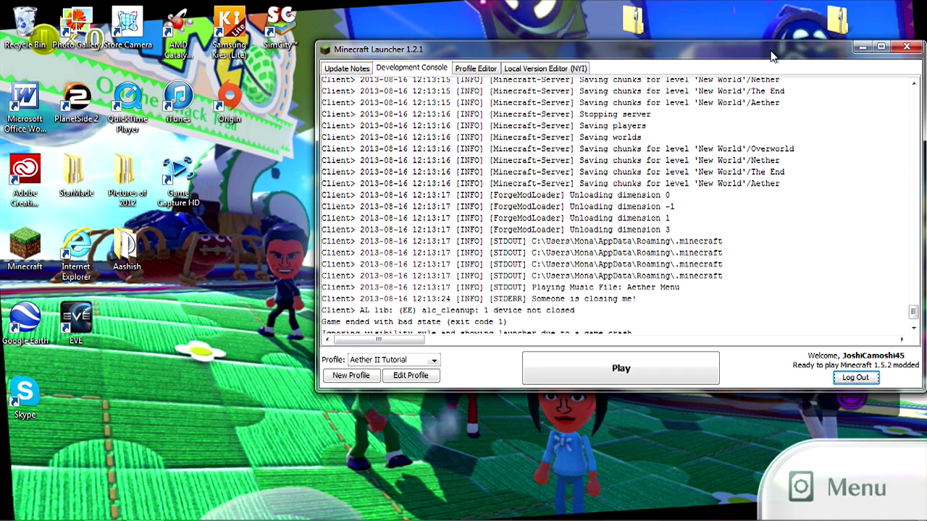
# Move the Minecraft Launcher window to the middle of the desktop
pyautogui.moveTo(771, 10); pyautogui.dragTo(677, 73)
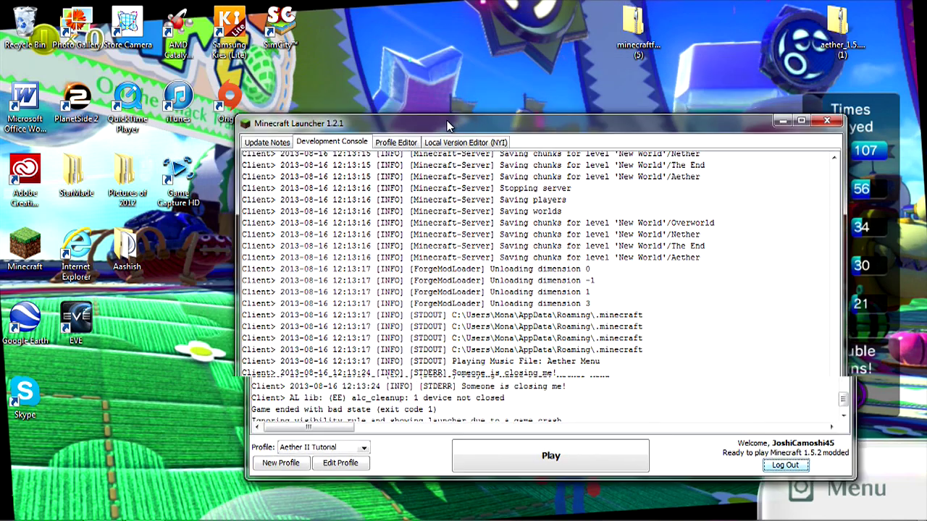
pyautogui.moveTo(458, 150); pyautogui.dragTo(521, 93)
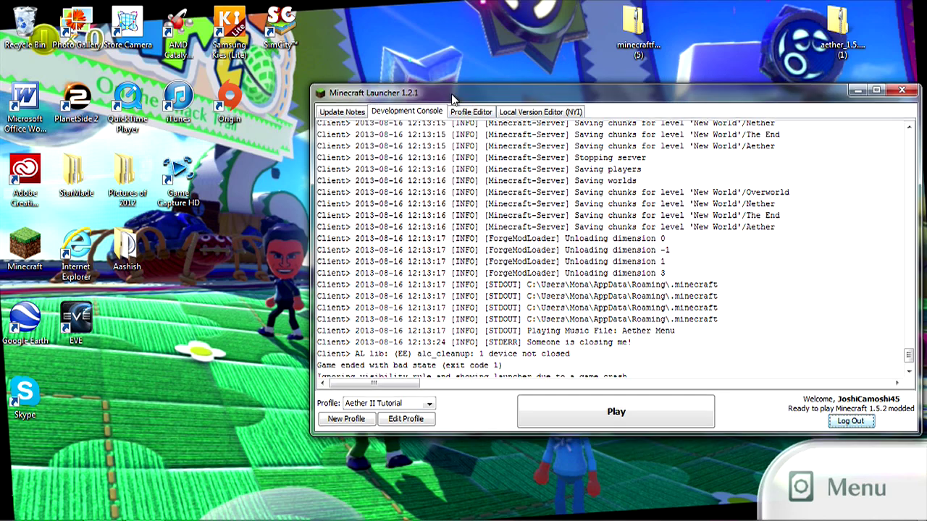
pyautogui.moveTo(451, 92); pyautogui.dragTo(311, 89)
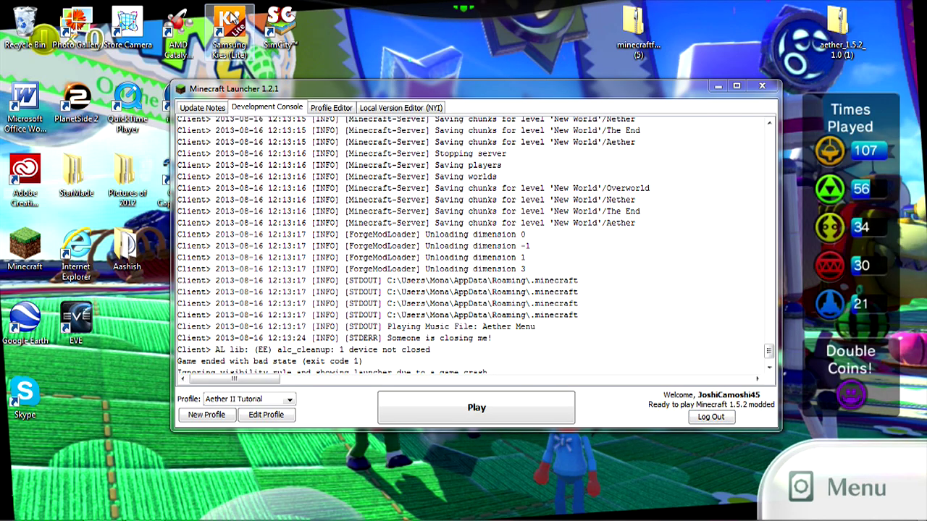
pyautogui.moveTo(717, 520)
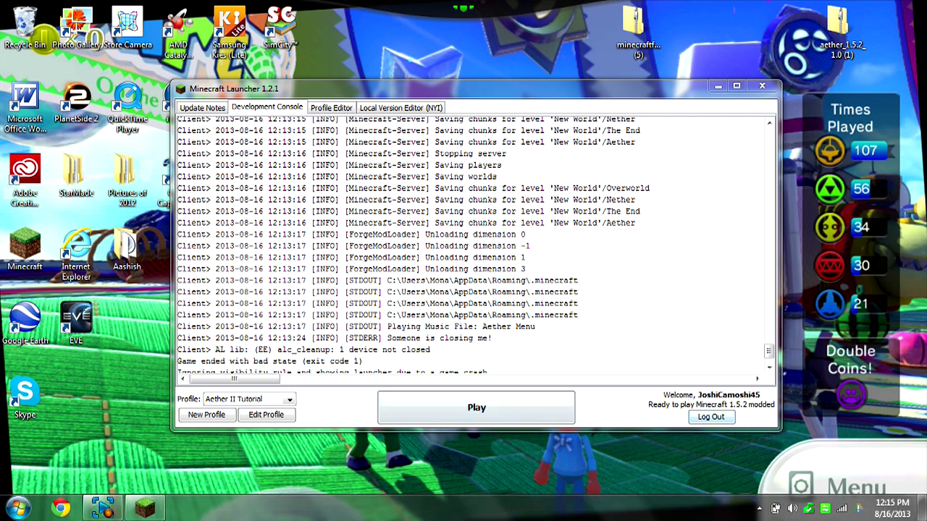